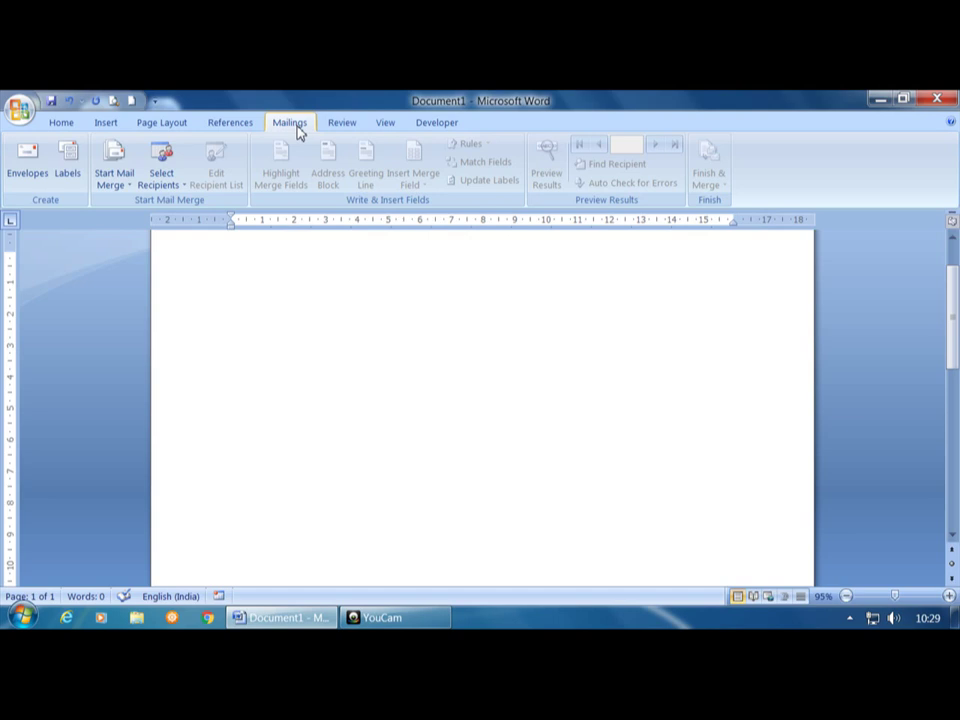
pyautogui.click(129, 187)
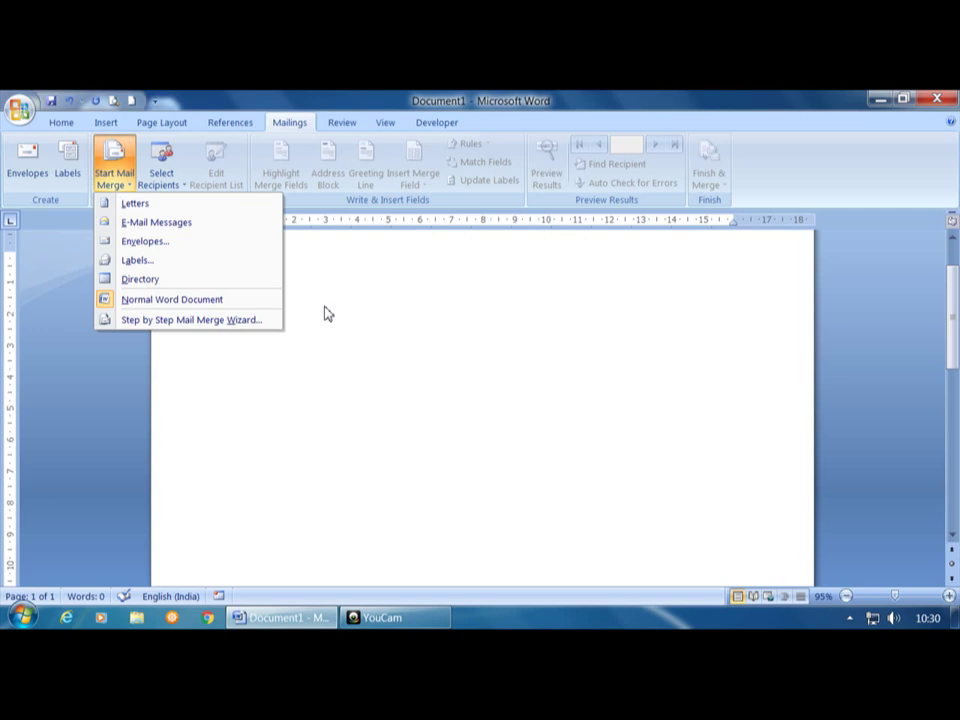
pyautogui.click(325, 307)
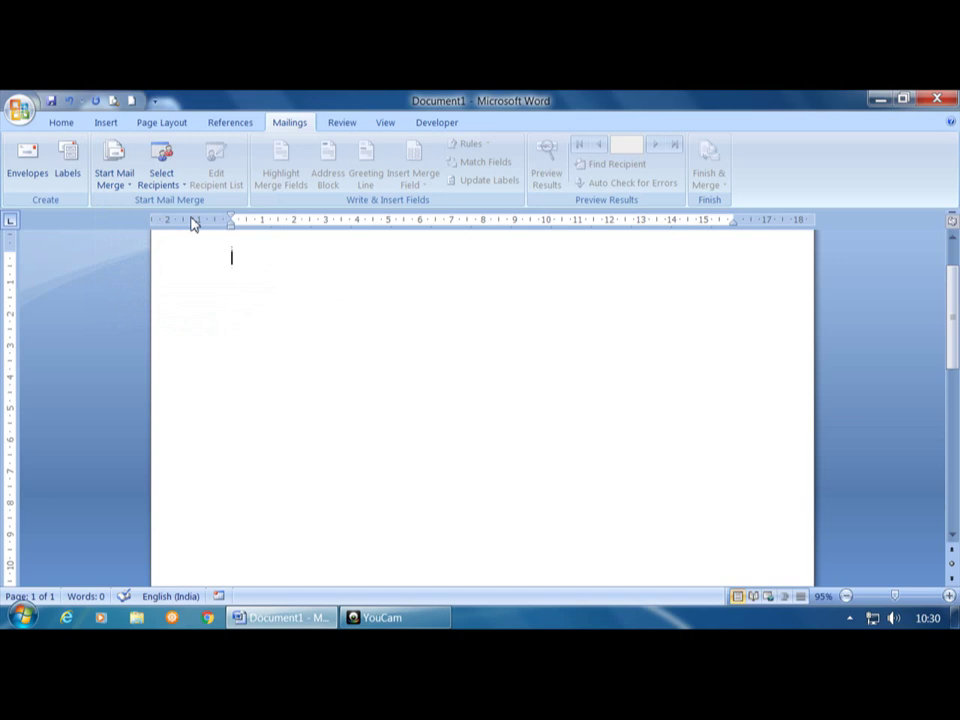
pyautogui.click(136, 193)
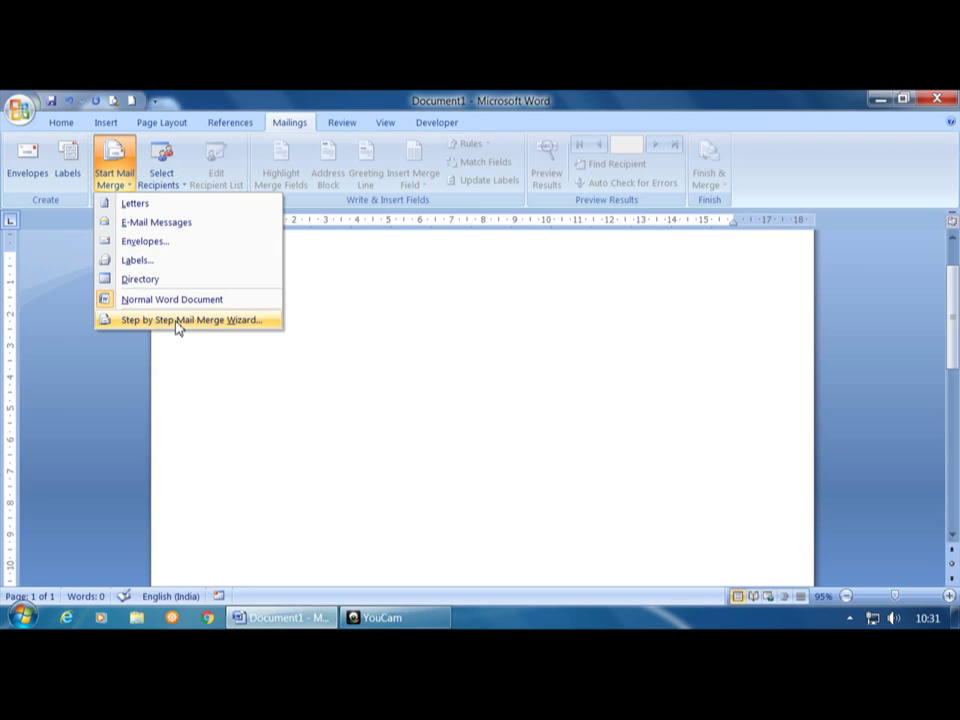
pyautogui.click(319, 323)
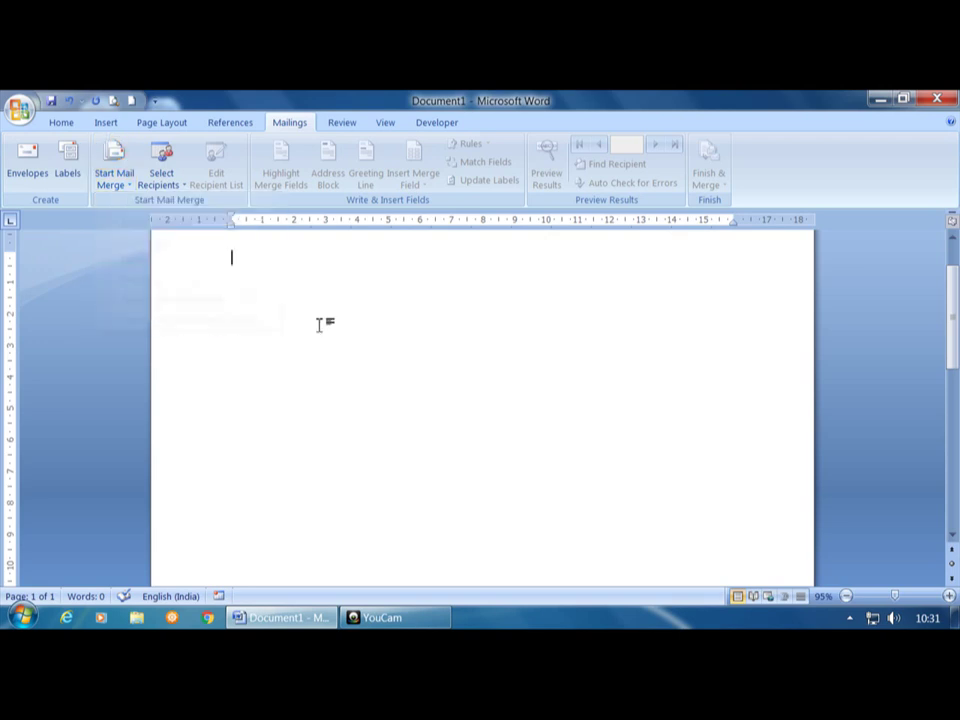
# Step: Fill the blank document with sample paragraphs using the =rand() function
pyautogui.click(339, 131)
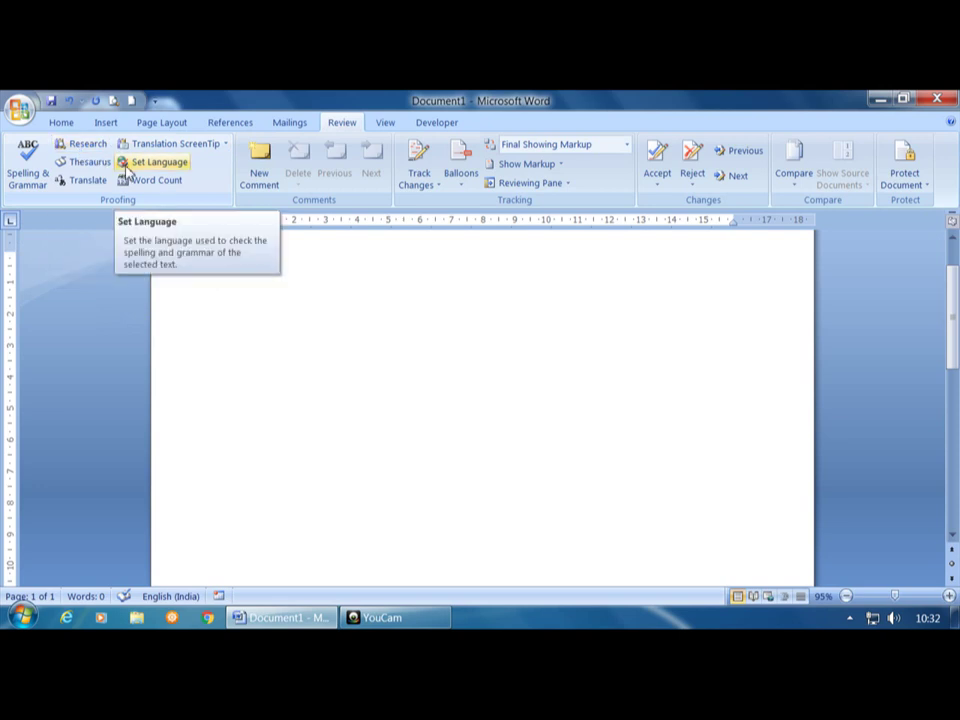
pyautogui.click(47, 191)
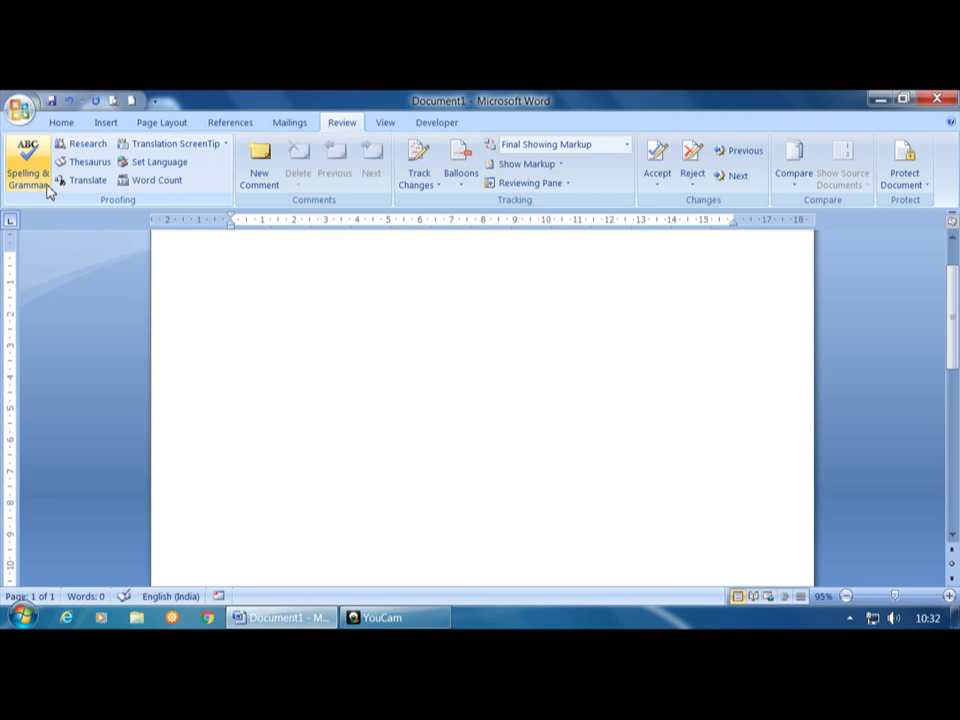
pyautogui.write('=ra')
pyautogui.write('d()')
pyautogui.press('Return')
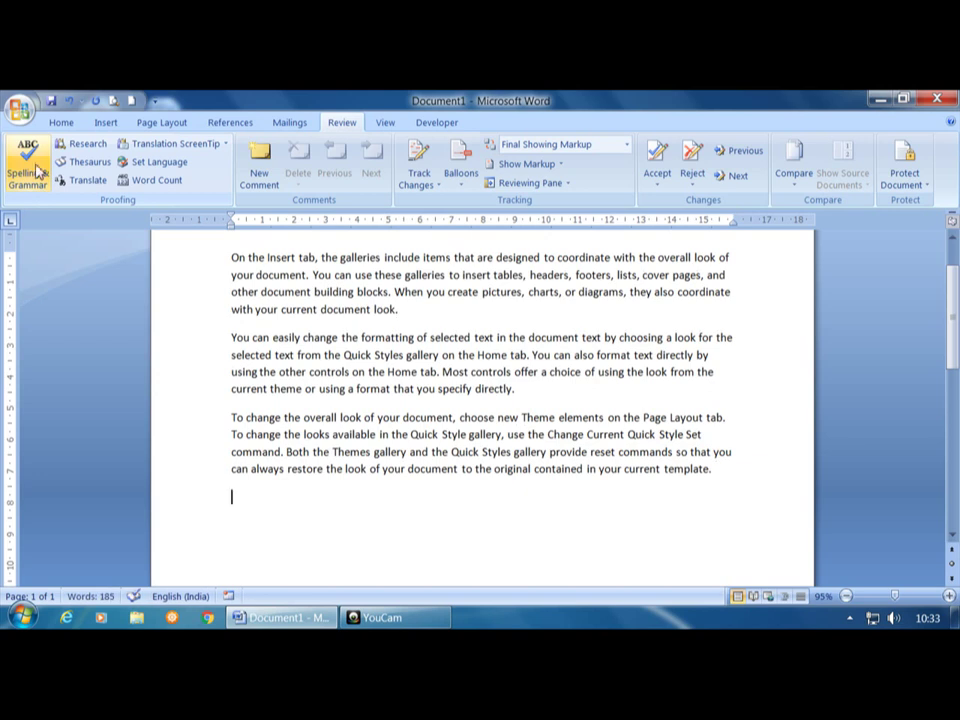
# Step: Introduce two misspellings: "galleres" in the first line of the first paragraph and "formtting" in the first line of the second
pyautogui.click(372, 256)
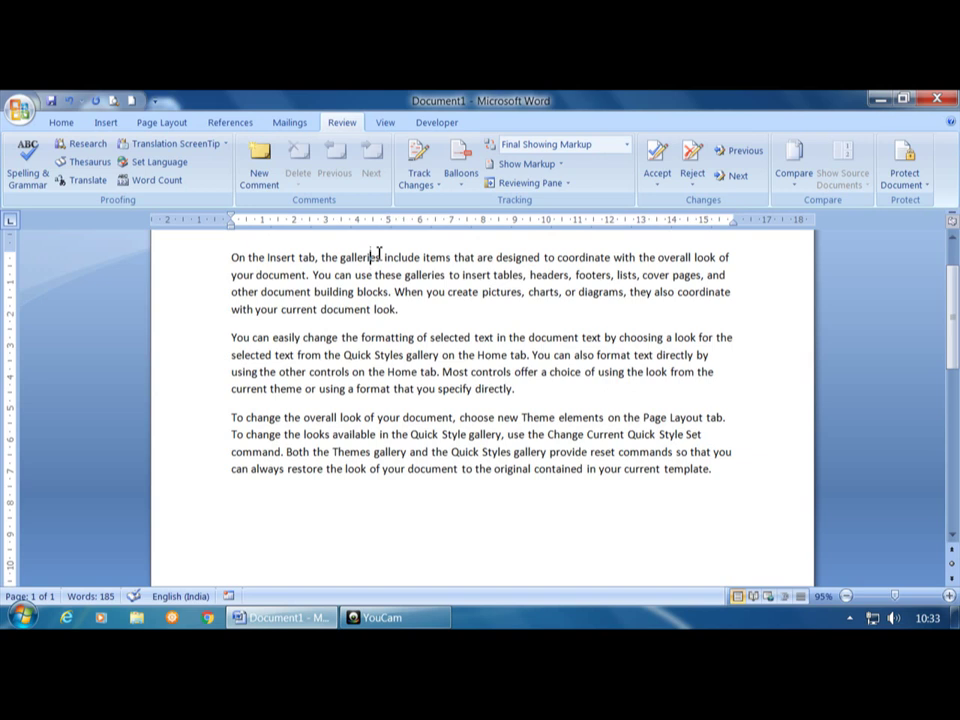
pyautogui.press('BackSpace')
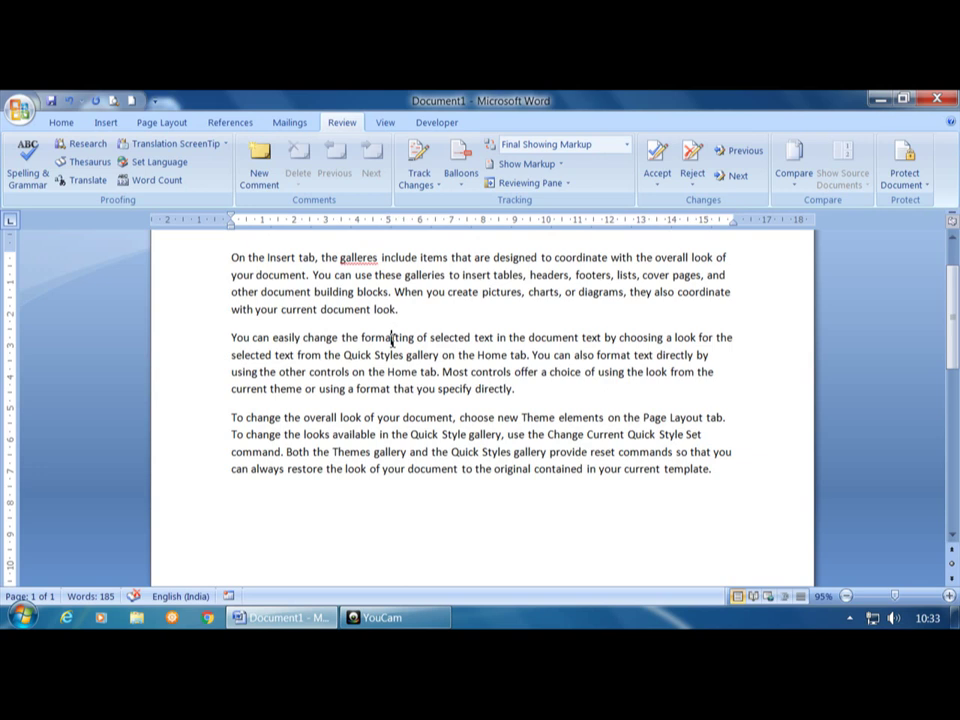
pyautogui.click(392, 338)
pyautogui.press('BackSpace')
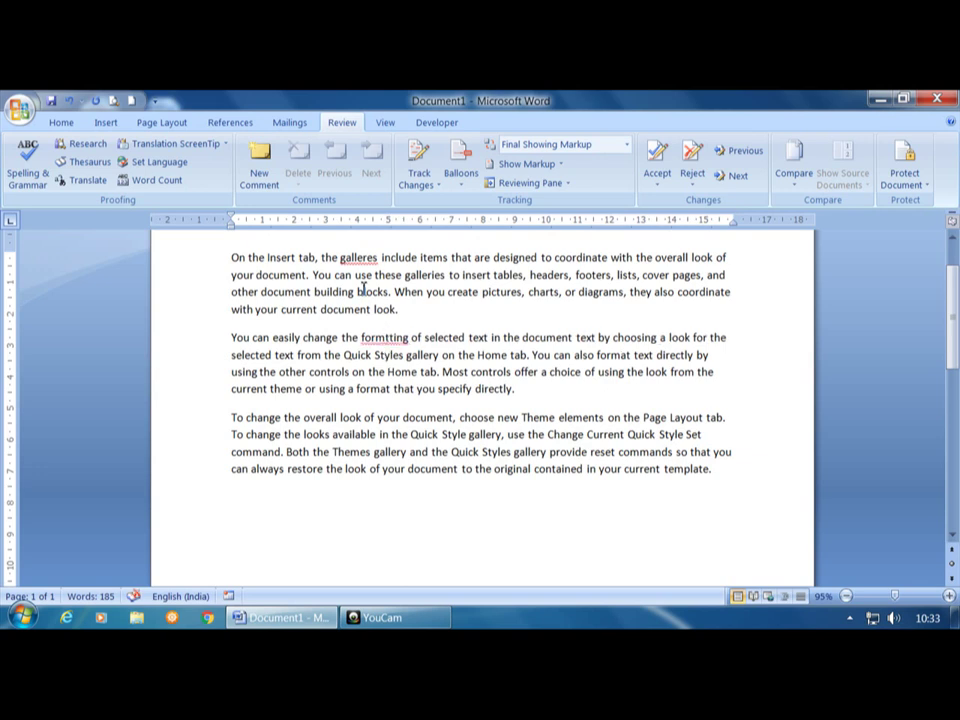
pyautogui.press('Down')
# Step: Spell-check the selected word "galleres", replace it with "galleries", continue into the rest of the document and close the check
pyautogui.moveTo(342, 258); pyautogui.dragTo(381, 257)
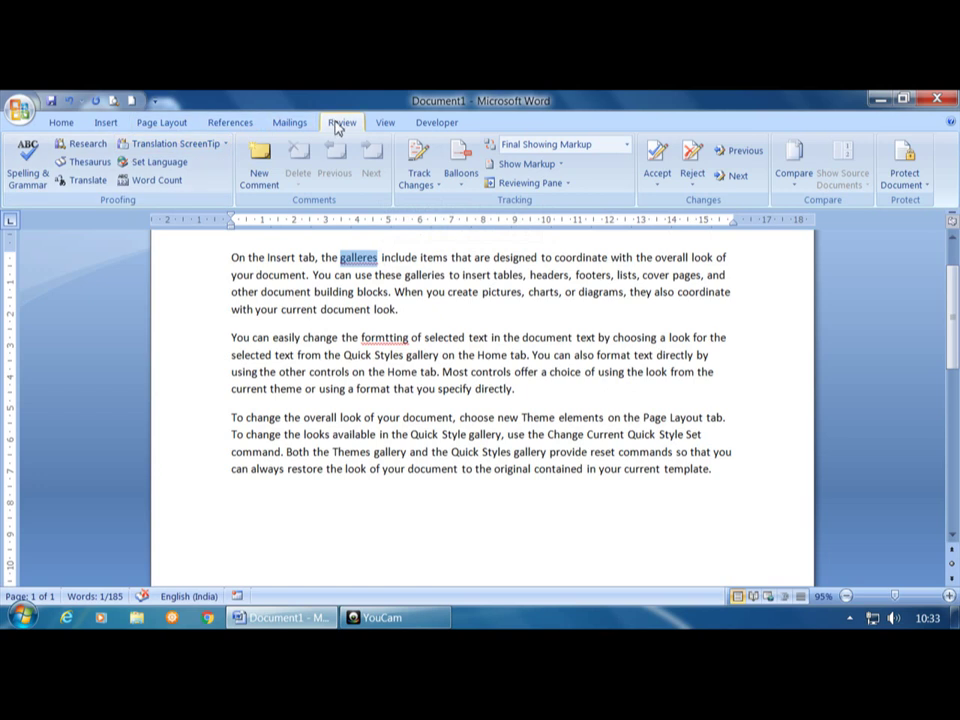
pyautogui.click(27, 176)
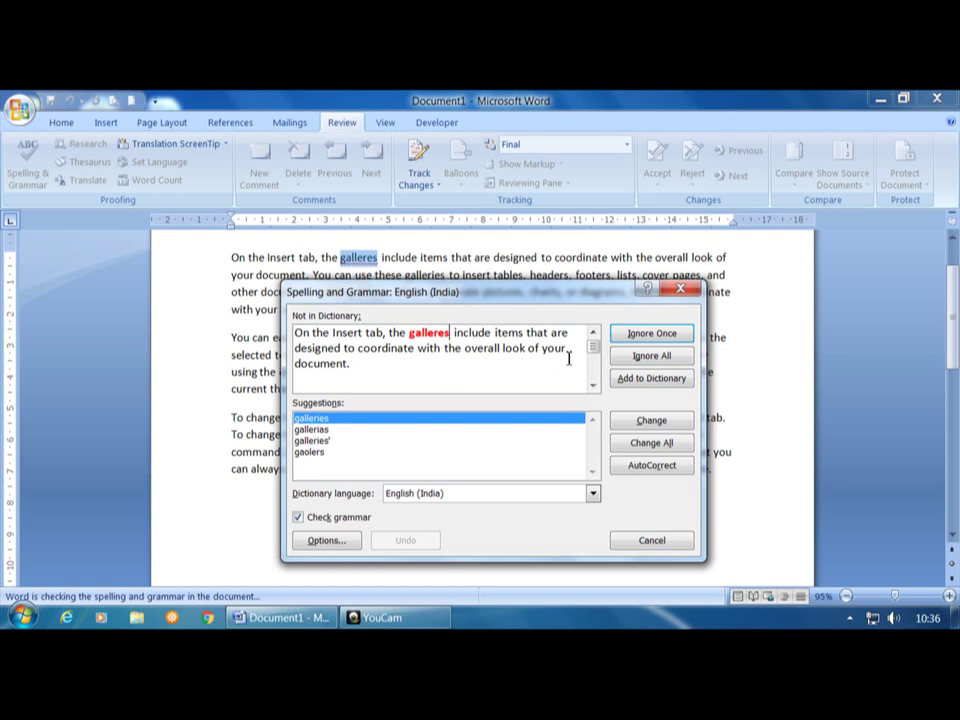
pyautogui.click(644, 423)
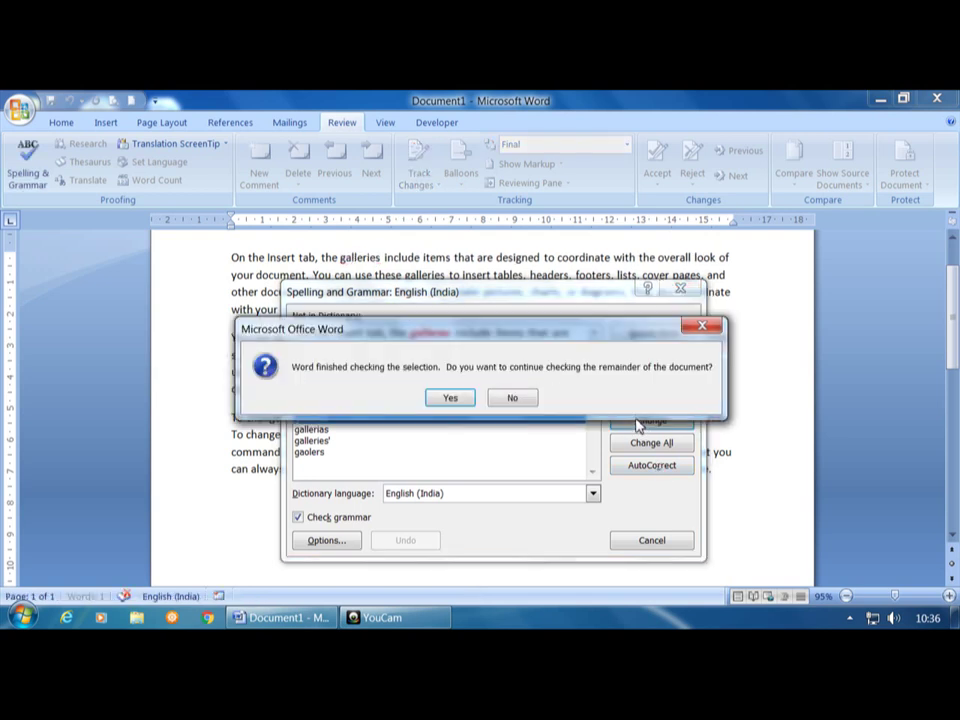
pyautogui.click(437, 401)
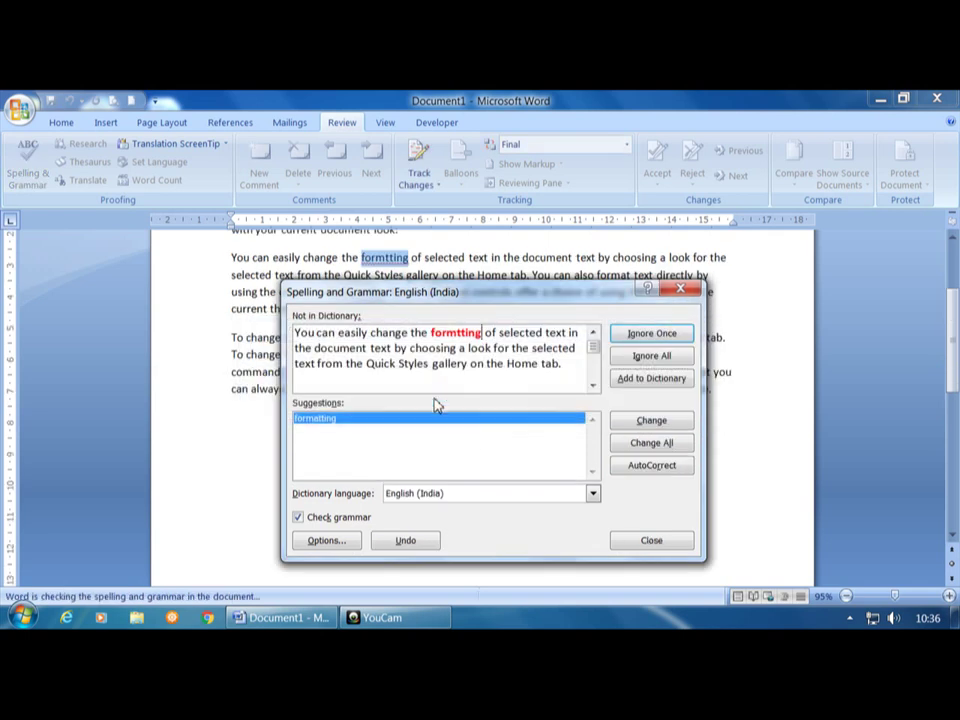
pyautogui.click(645, 541)
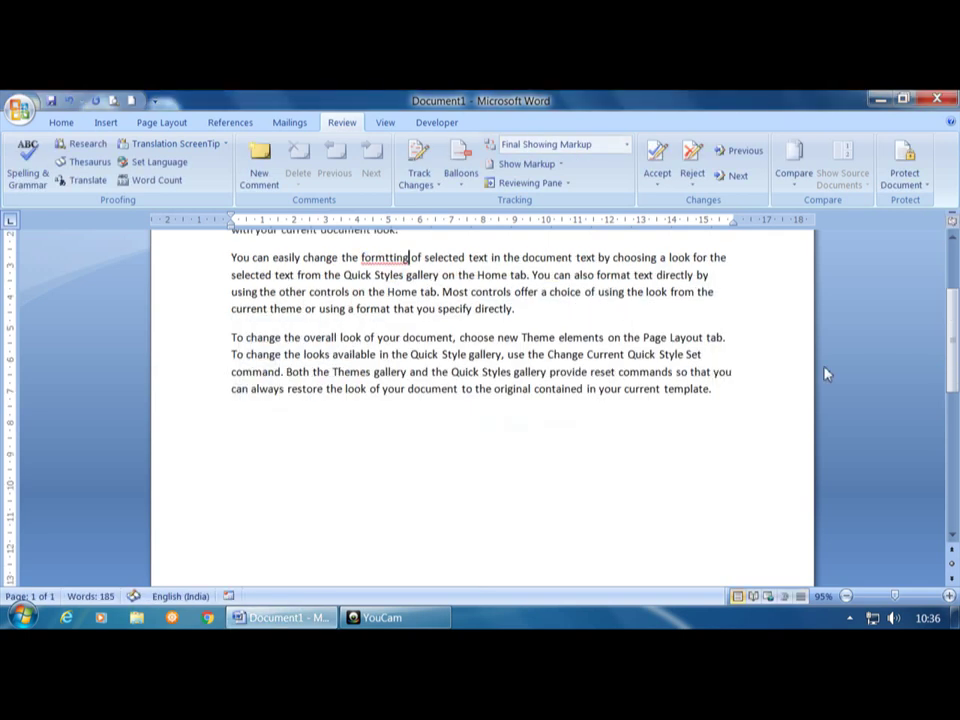
# Step: Correct "formtting" to the suggested "formatting" directly in the second paragraph and rerun the spelling and grammar check
pyautogui.scroll(3, 952, 323)
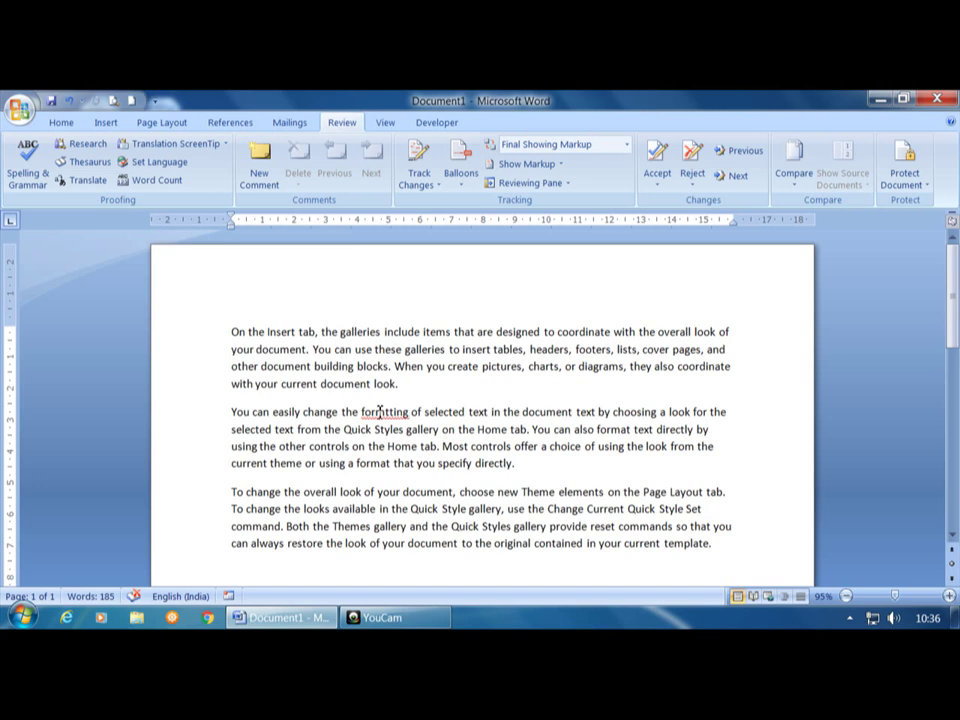
pyautogui.rightClick(380, 411)
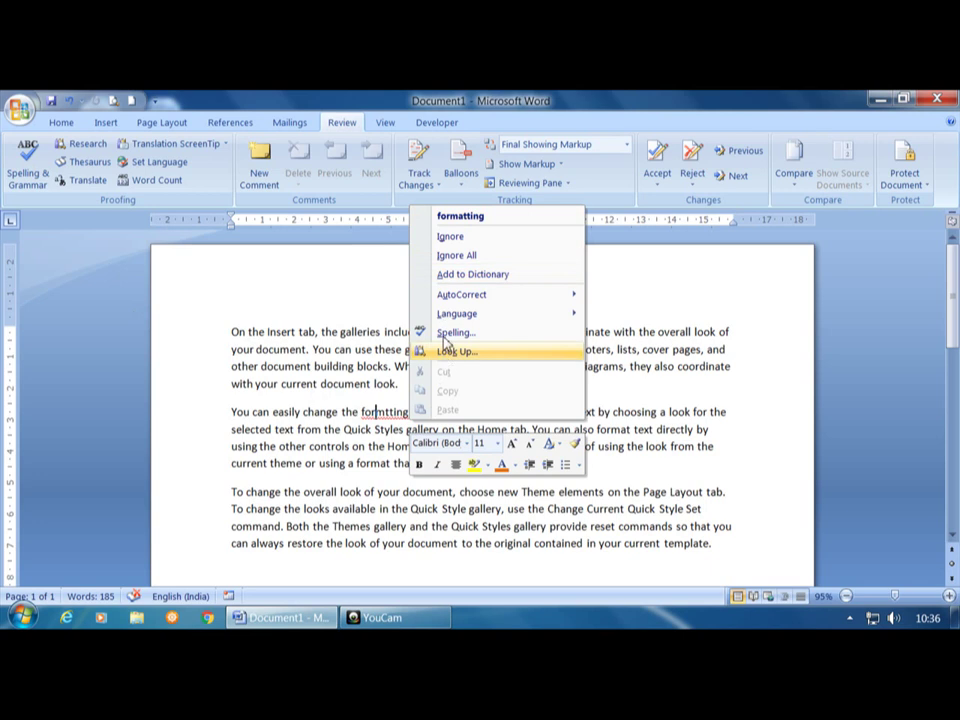
pyautogui.click(456, 218)
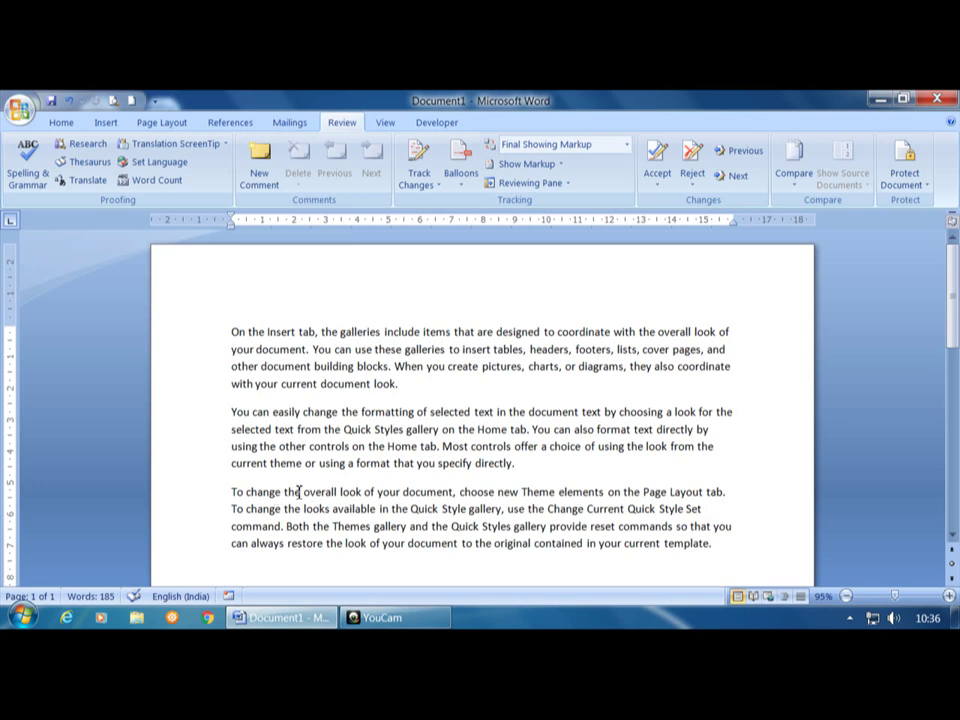
pyautogui.click(27, 170)
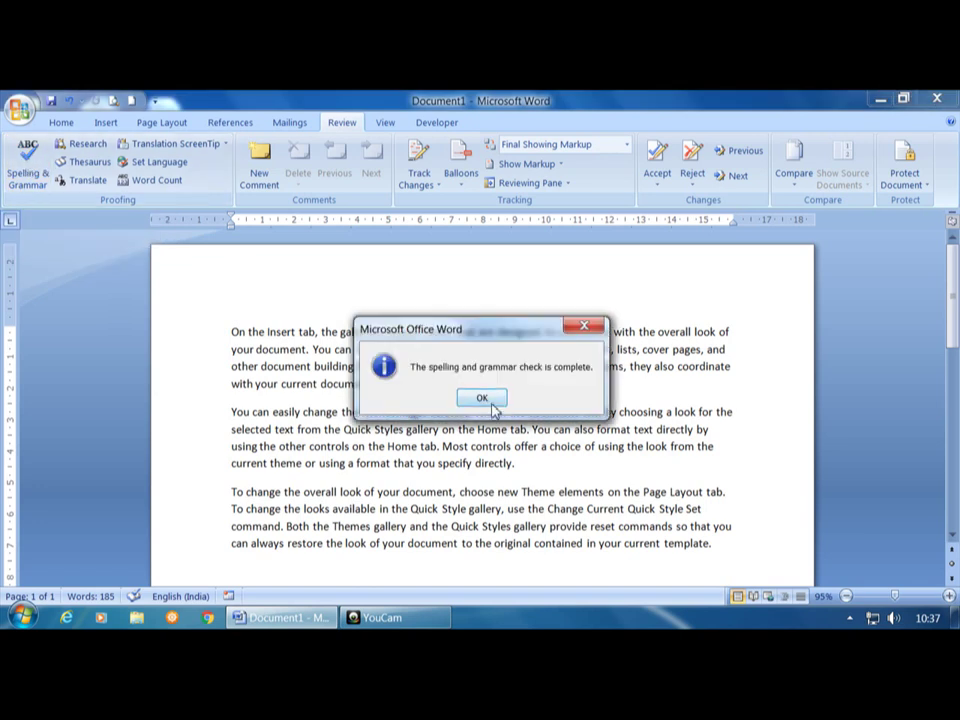
pyautogui.click(486, 399)
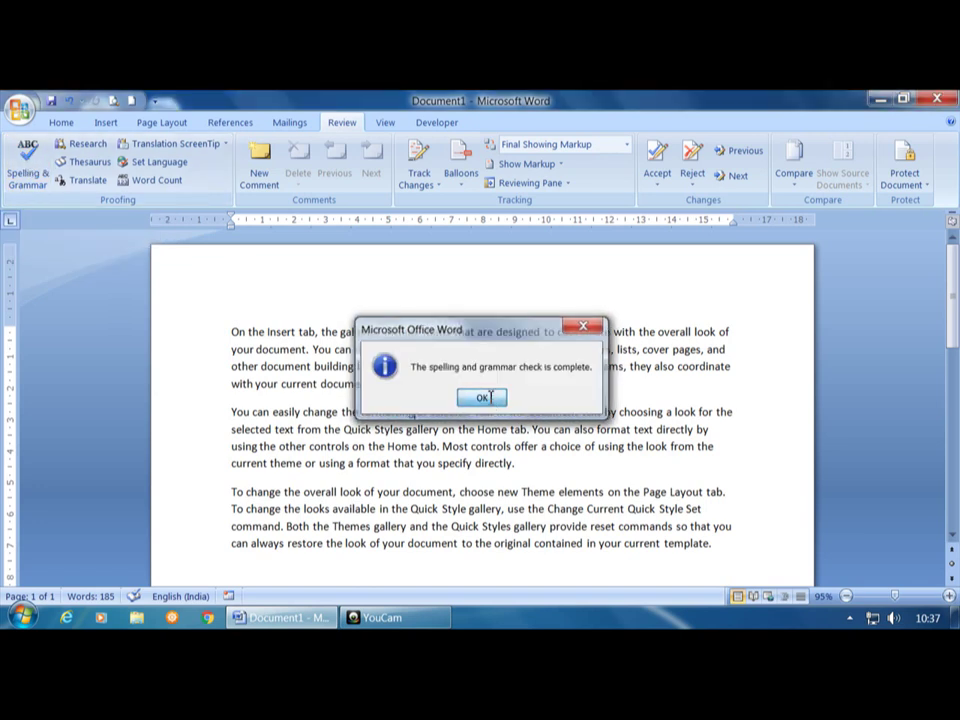
# Step: Shorten "change" to "chang" at the start of the third paragraph and run the spelling and grammar check on it
pyautogui.click(283, 492)
pyautogui.press('BackSpace')
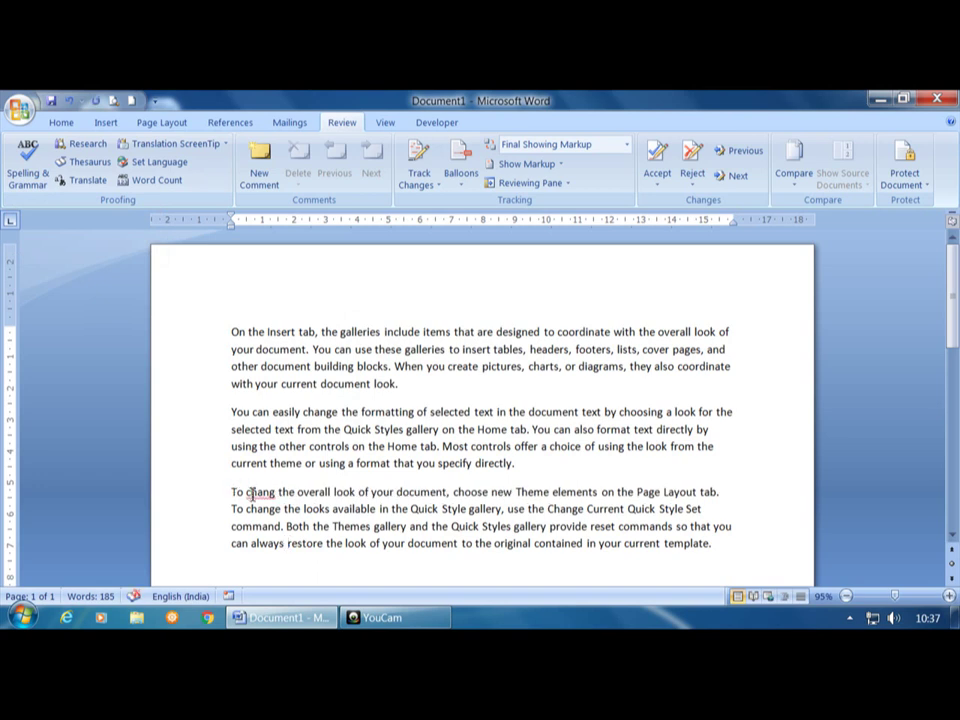
pyautogui.click(28, 163)
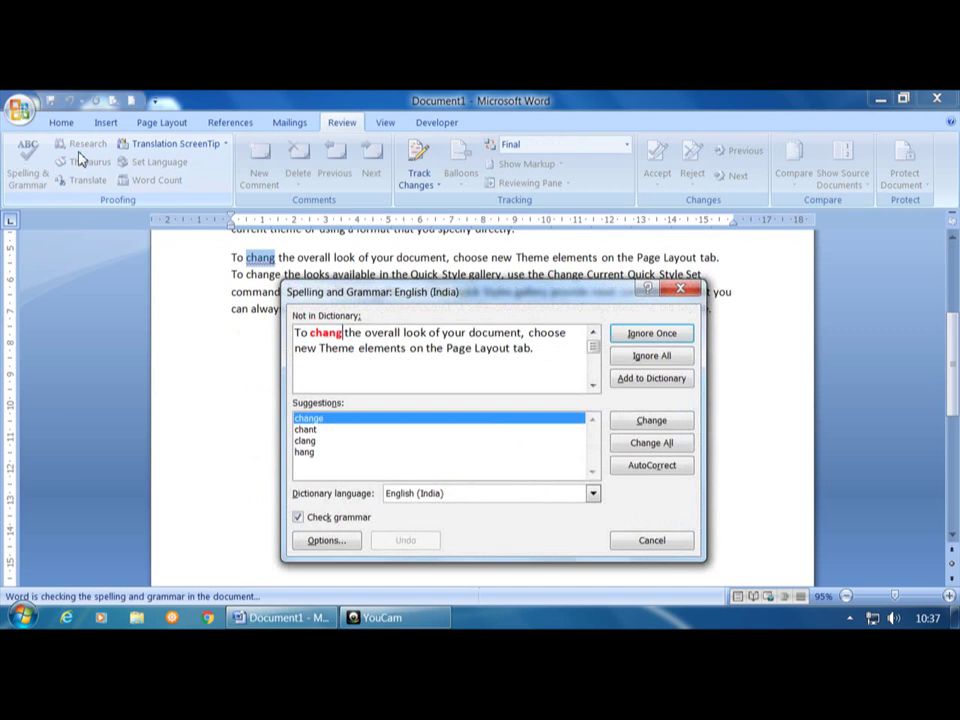
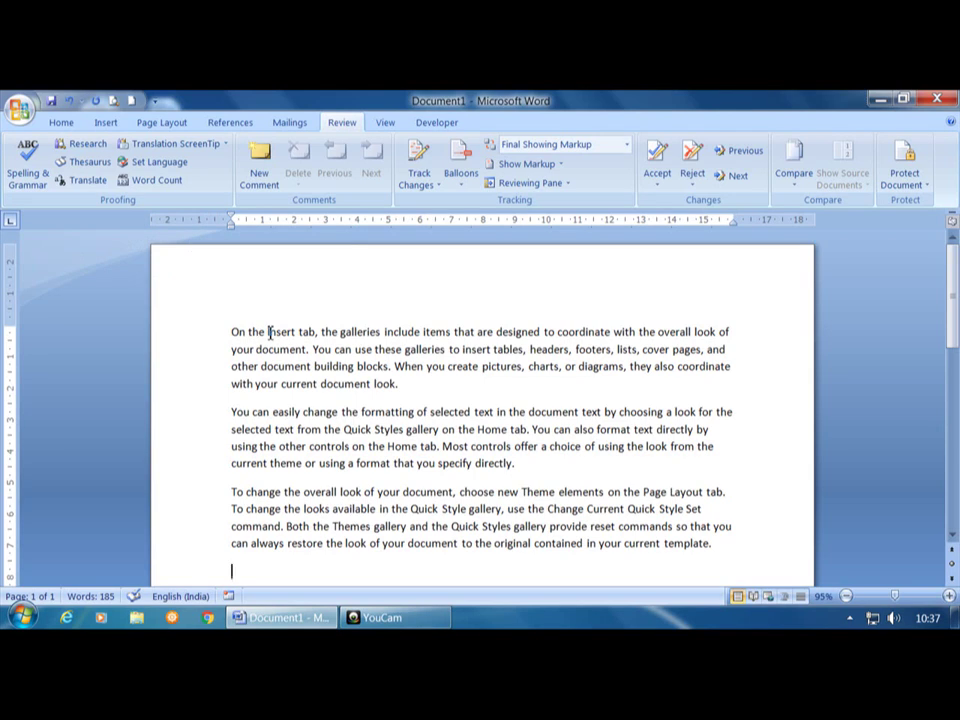
# Step: Look up the word "Insert" from the first paragraph in the thesaurus
pyautogui.moveTo(268, 331); pyautogui.dragTo(298, 332)
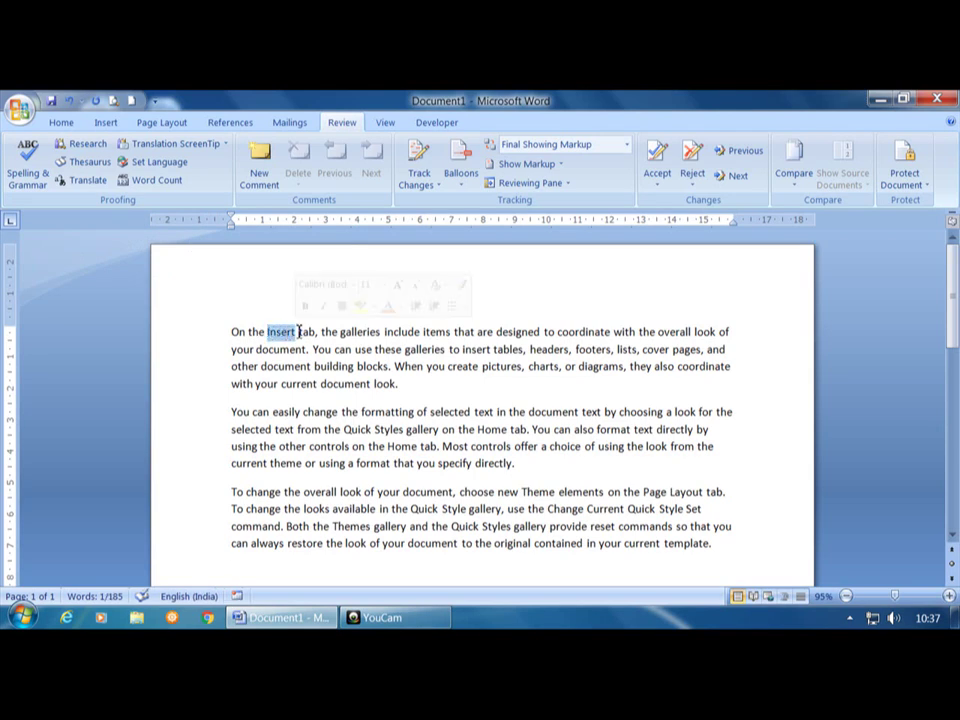
pyautogui.click(298, 332)
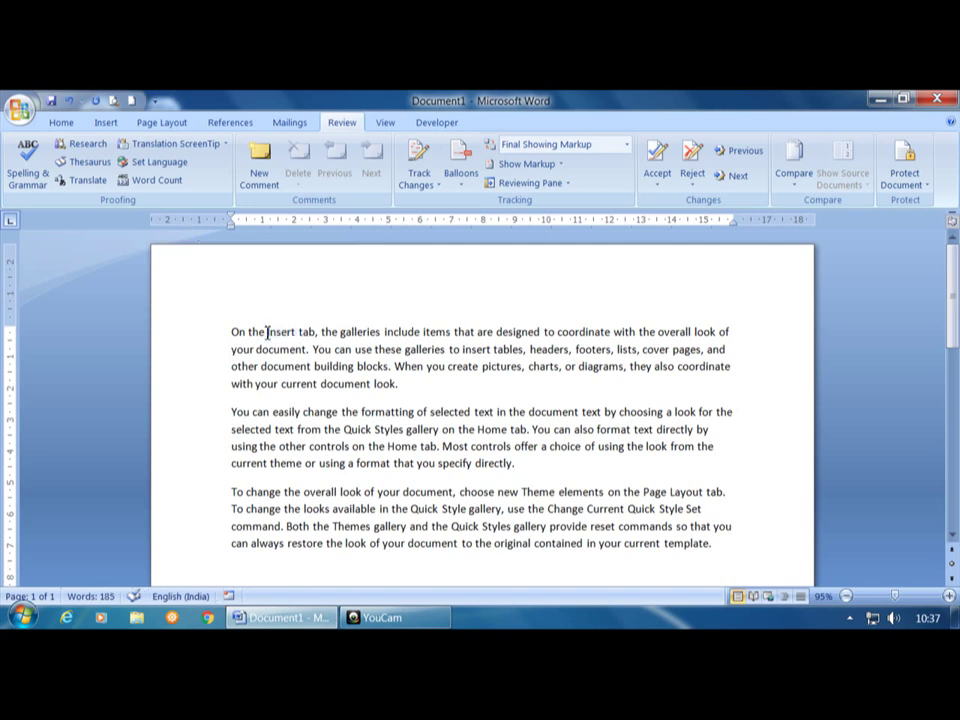
pyautogui.moveTo(270, 332); pyautogui.dragTo(298, 332)
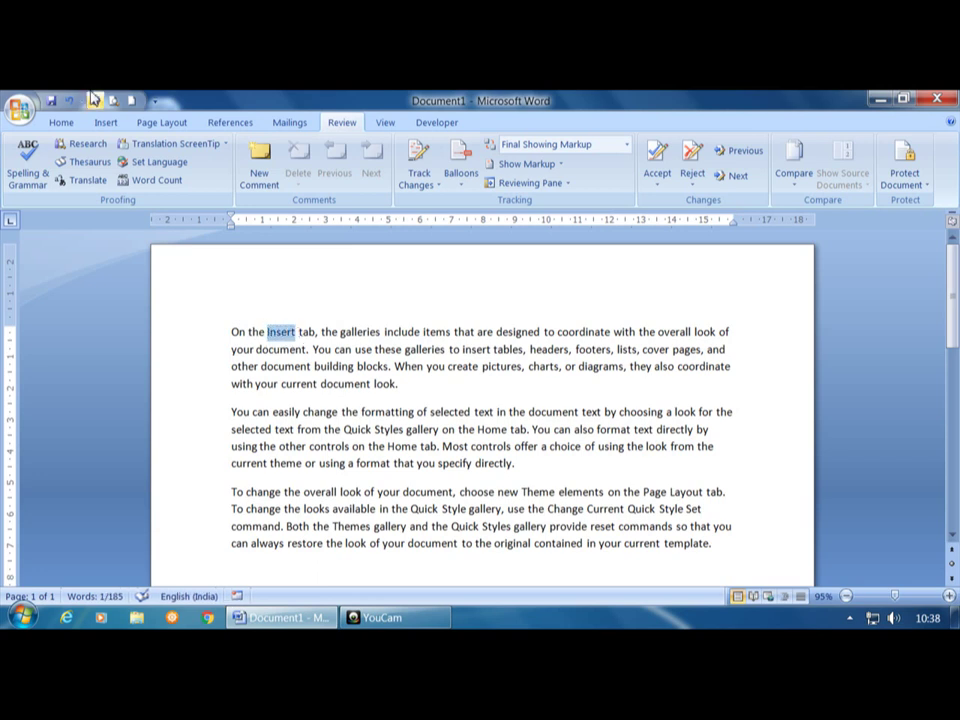
pyautogui.click(92, 162)
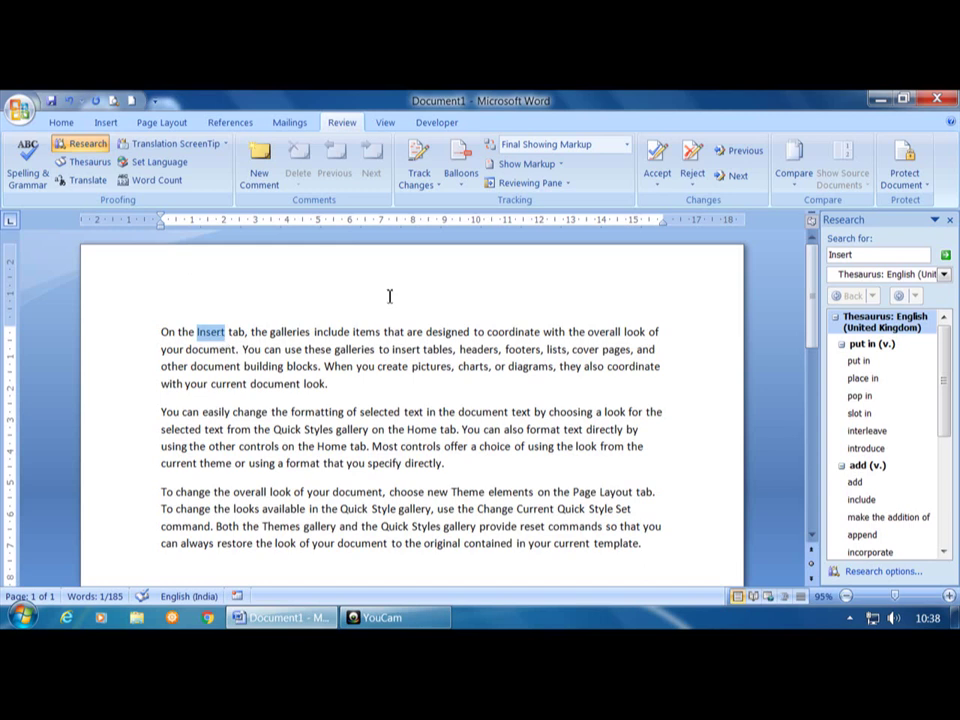
# Step: Examine the synonyms offered for "Insert" and look up the synonym "add" in the thesaurus
pyautogui.moveTo(866, 382)
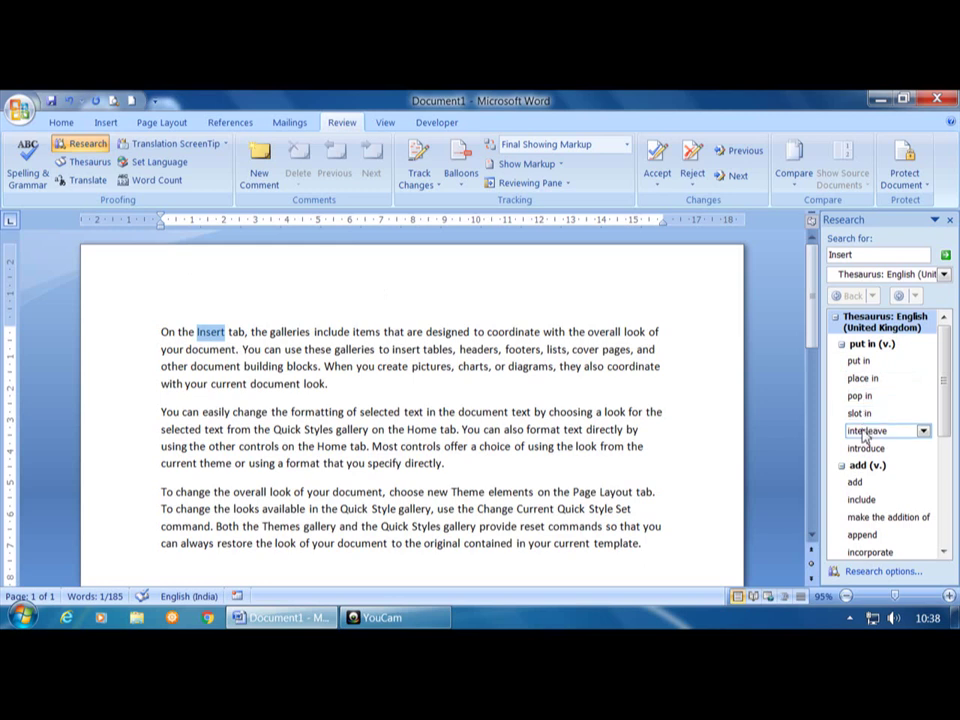
pyautogui.moveTo(911, 449)
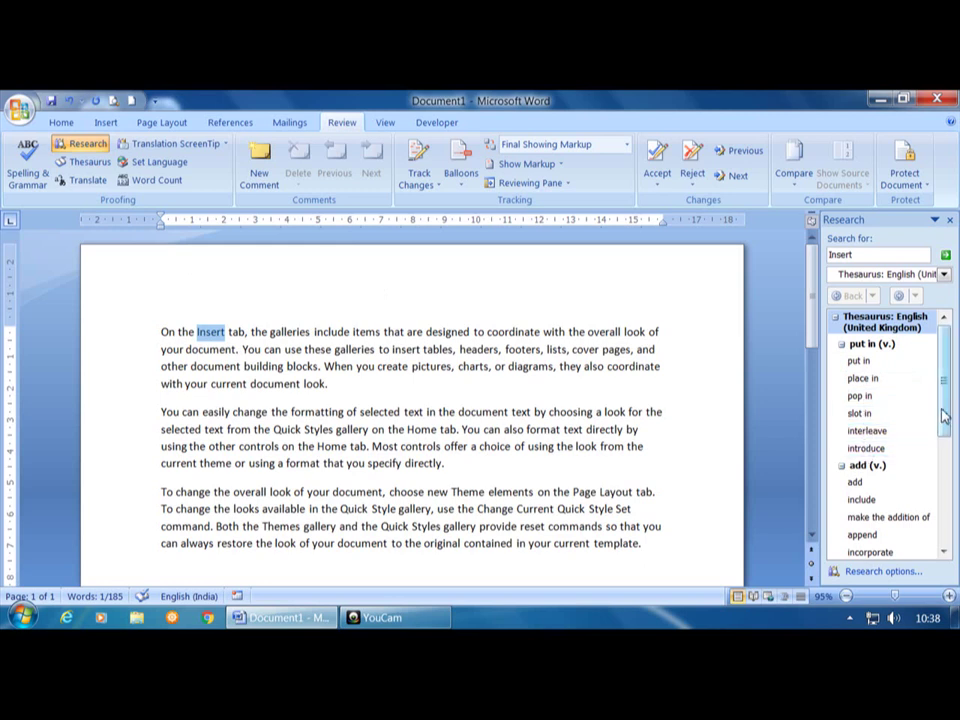
pyautogui.moveTo(943, 414); pyautogui.dragTo(945, 439)
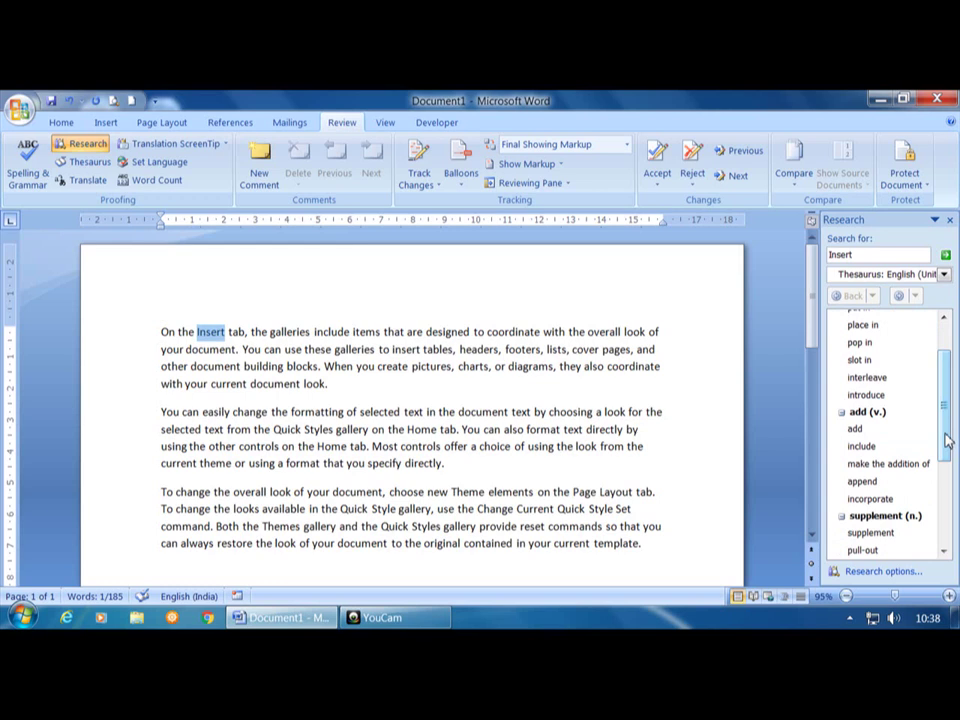
pyautogui.moveTo(860, 432)
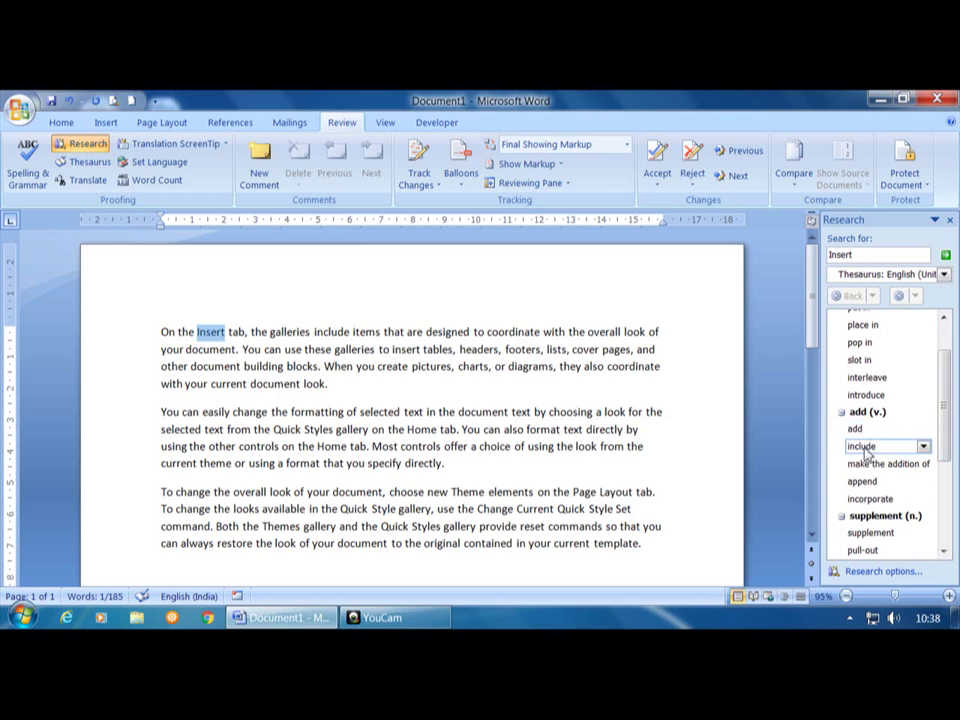
pyautogui.moveTo(870, 468)
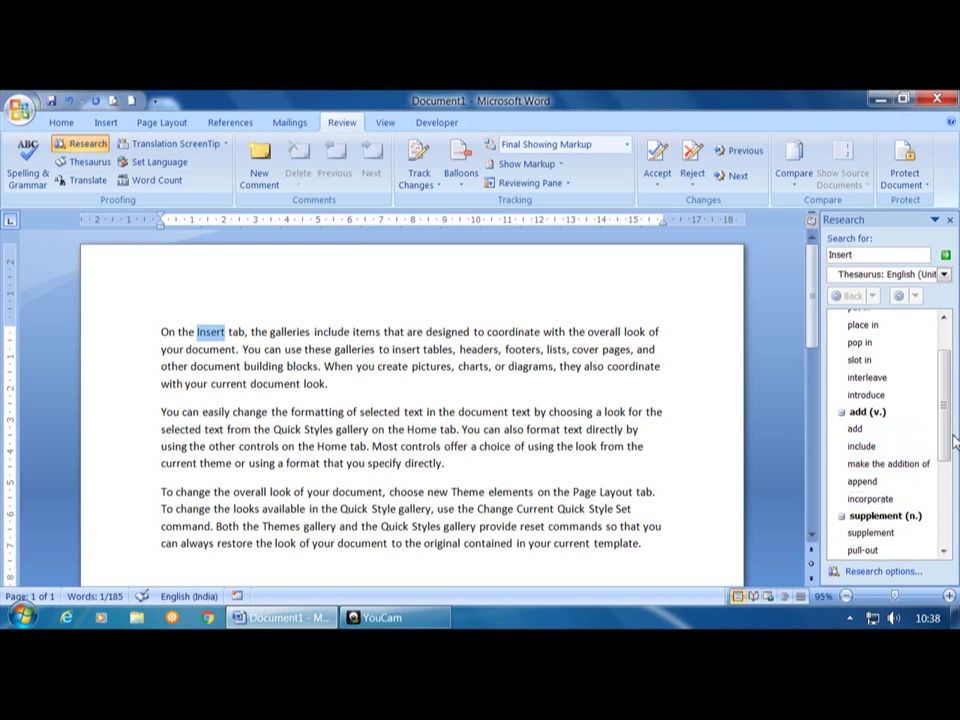
pyautogui.moveTo(947, 441); pyautogui.dragTo(940, 403)
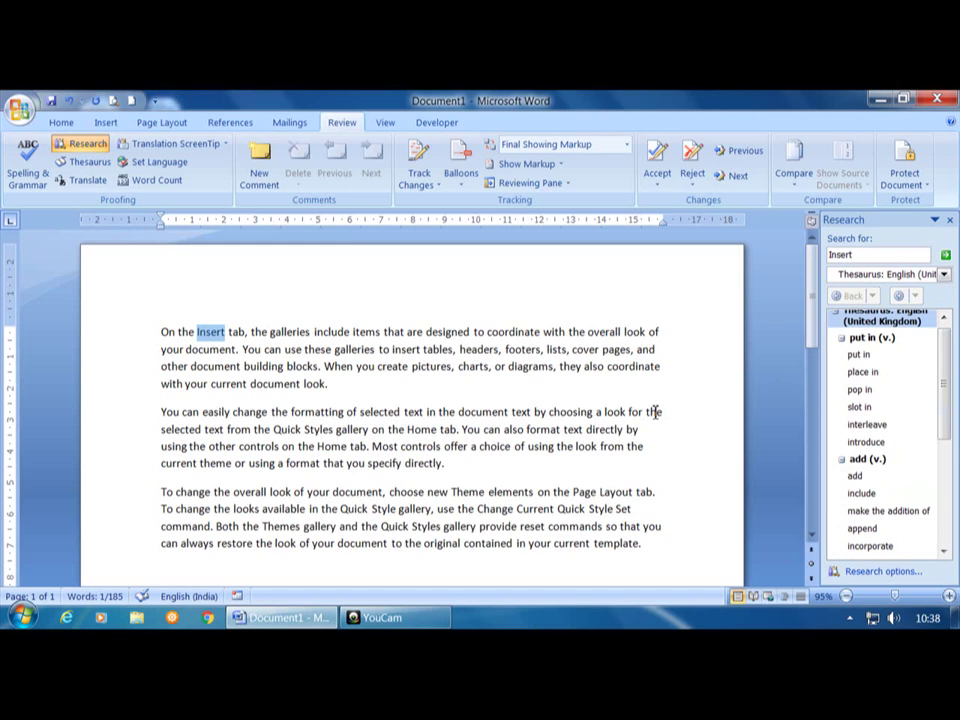
pyautogui.click(854, 477)
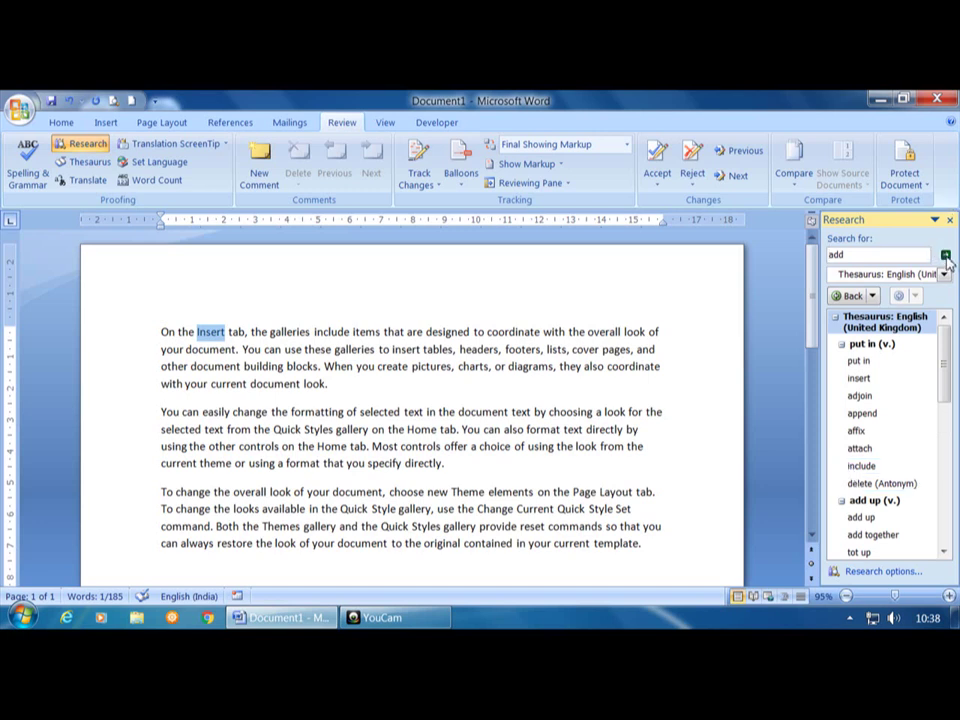
pyautogui.click(946, 257)
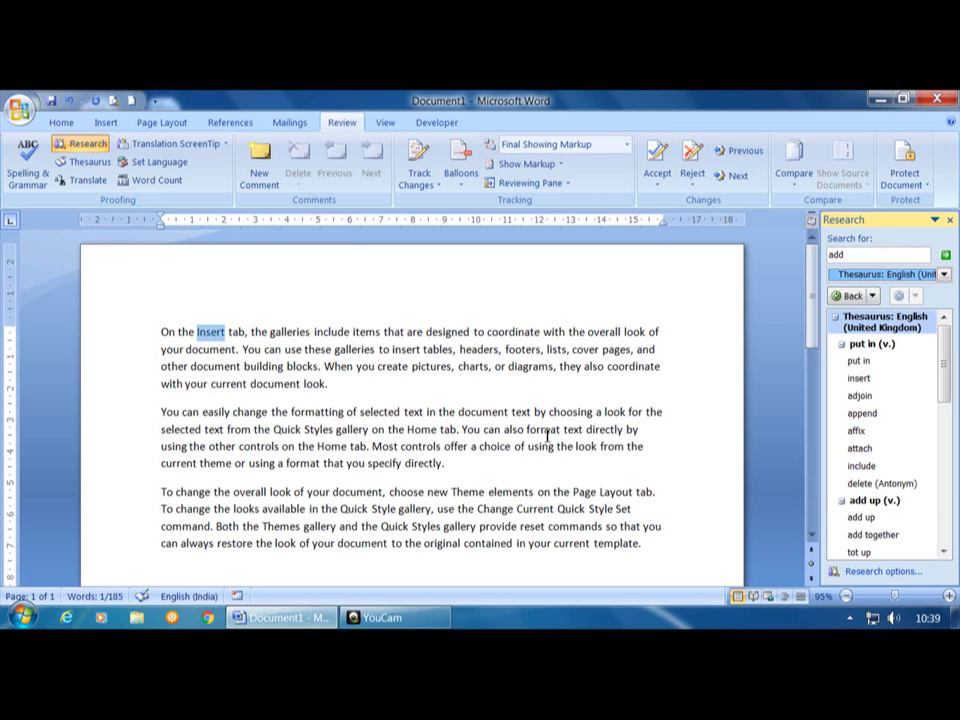
# Step: Translate the word "Insert" and the whole first paragraph from English (United States) into French (France)
pyautogui.click(97, 187)
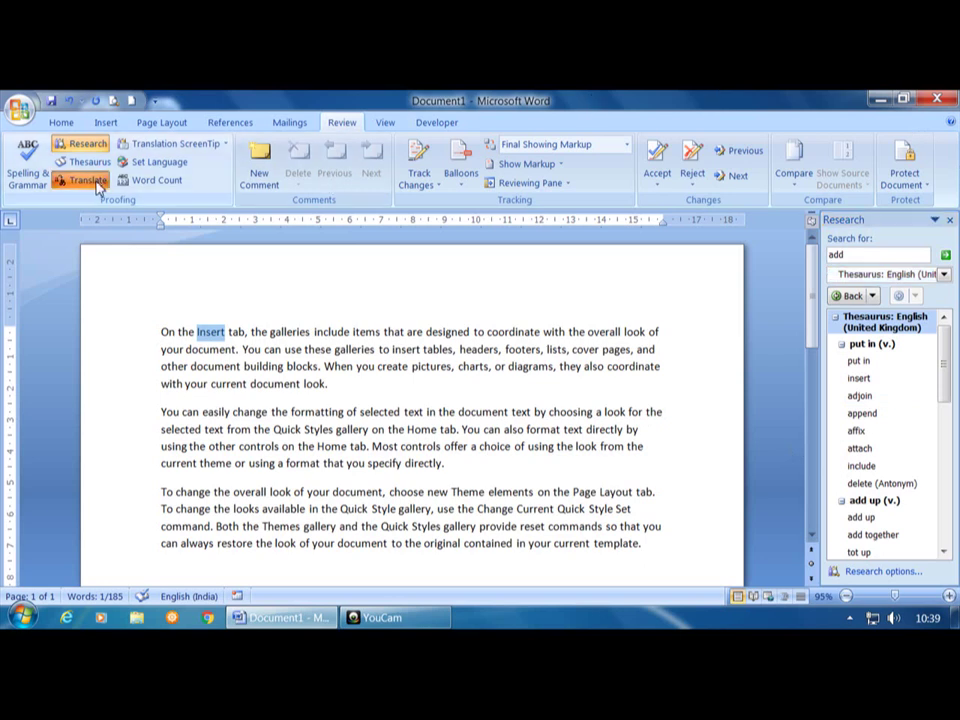
pyautogui.click(163, 332)
pyautogui.moveTo(163, 332); pyautogui.dragTo(352, 385)
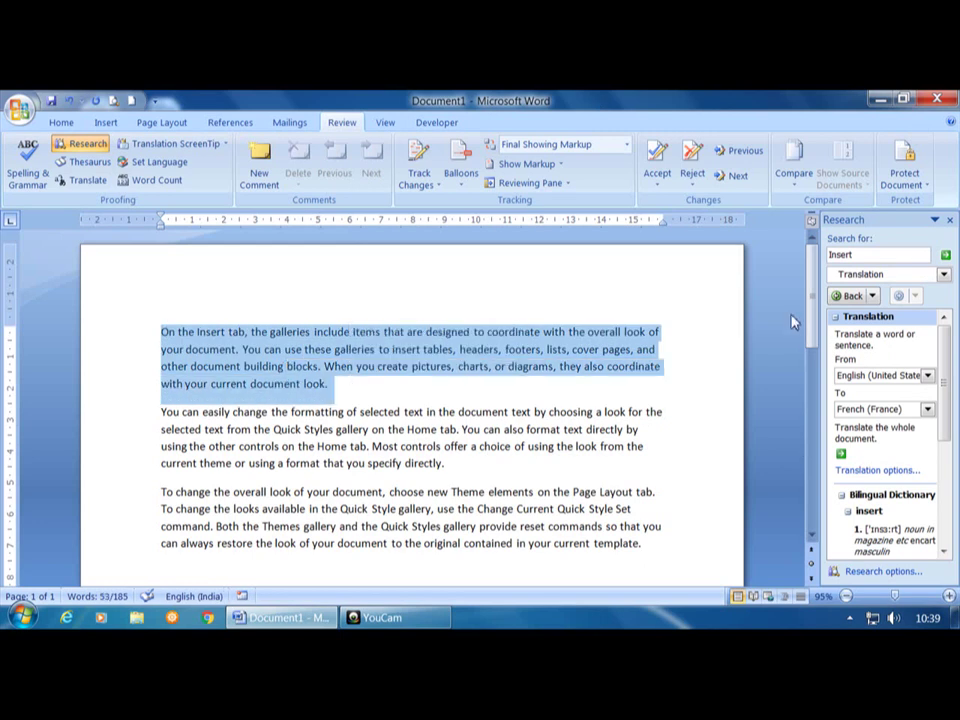
pyautogui.click(88, 180)
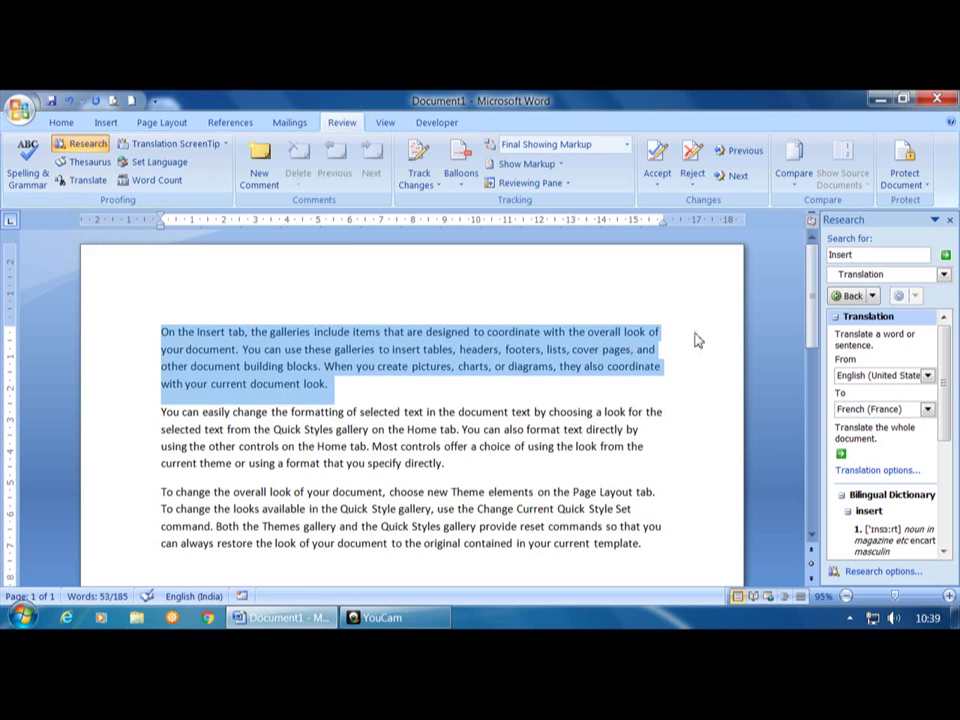
pyautogui.click(90, 180)
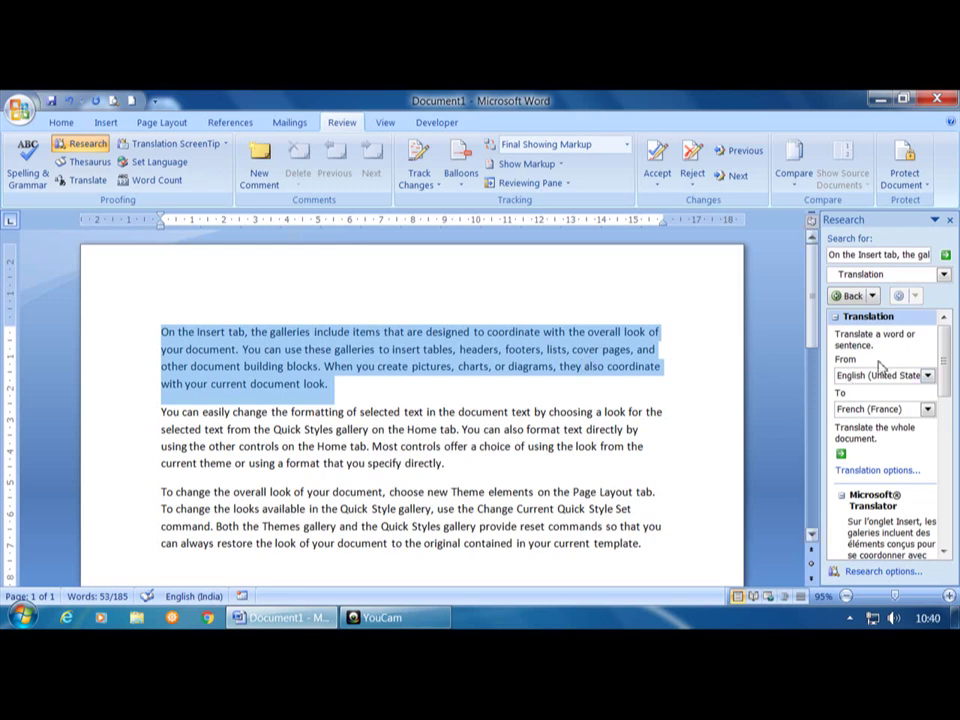
# Step: Translate the first paragraph into Persian and widen the Research pane to read the full translation
pyautogui.click(927, 410)
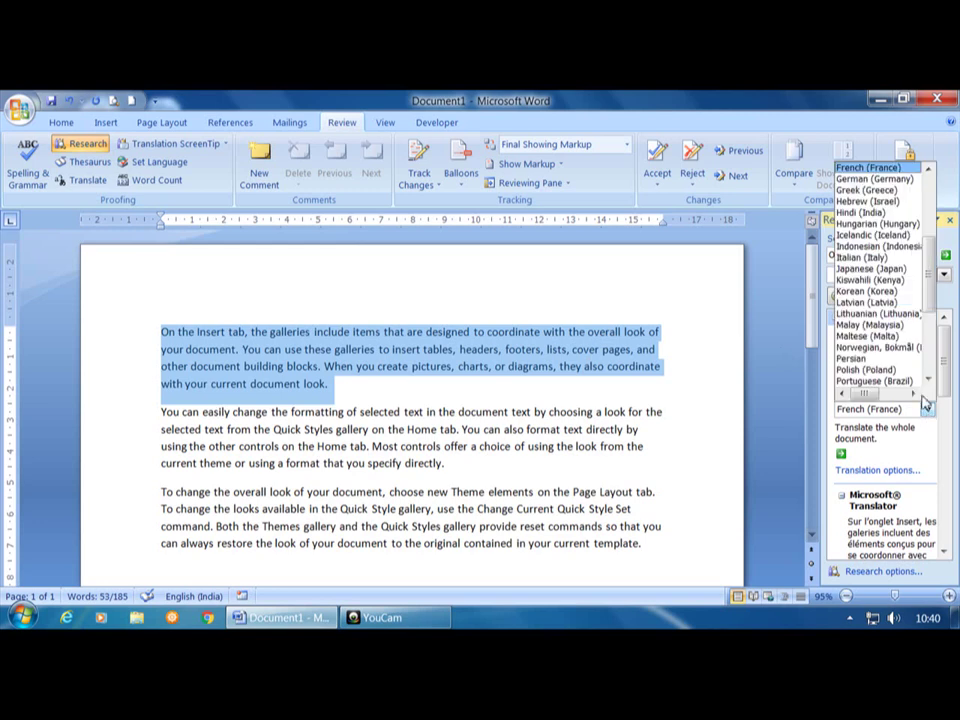
pyautogui.click(879, 360)
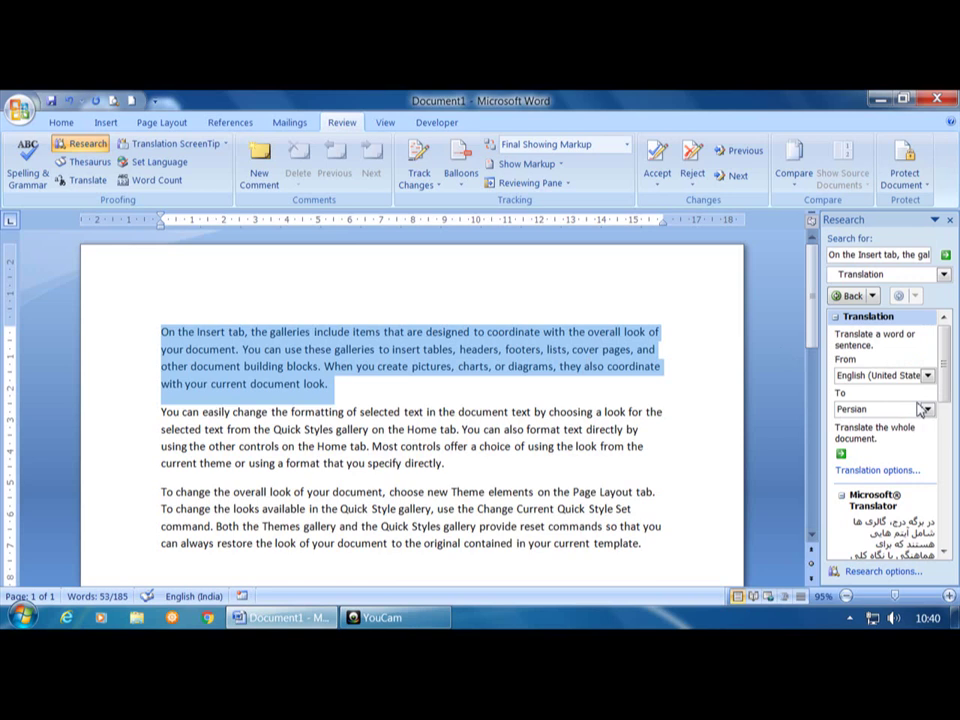
pyautogui.scroll(-1, 944, 385)
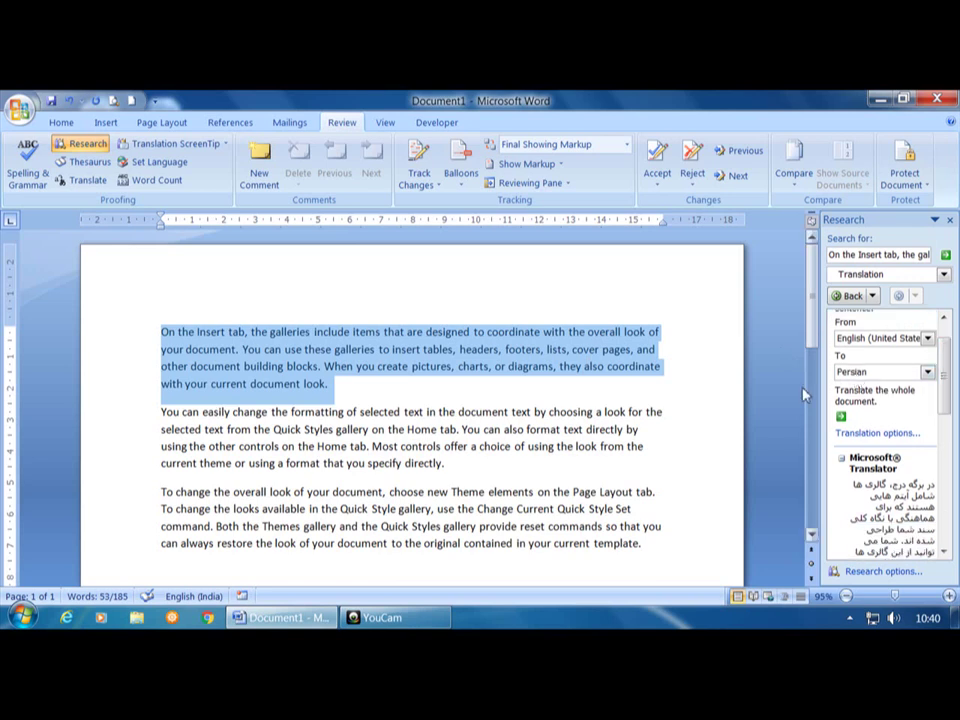
pyautogui.moveTo(812, 395); pyautogui.dragTo(652, 394)
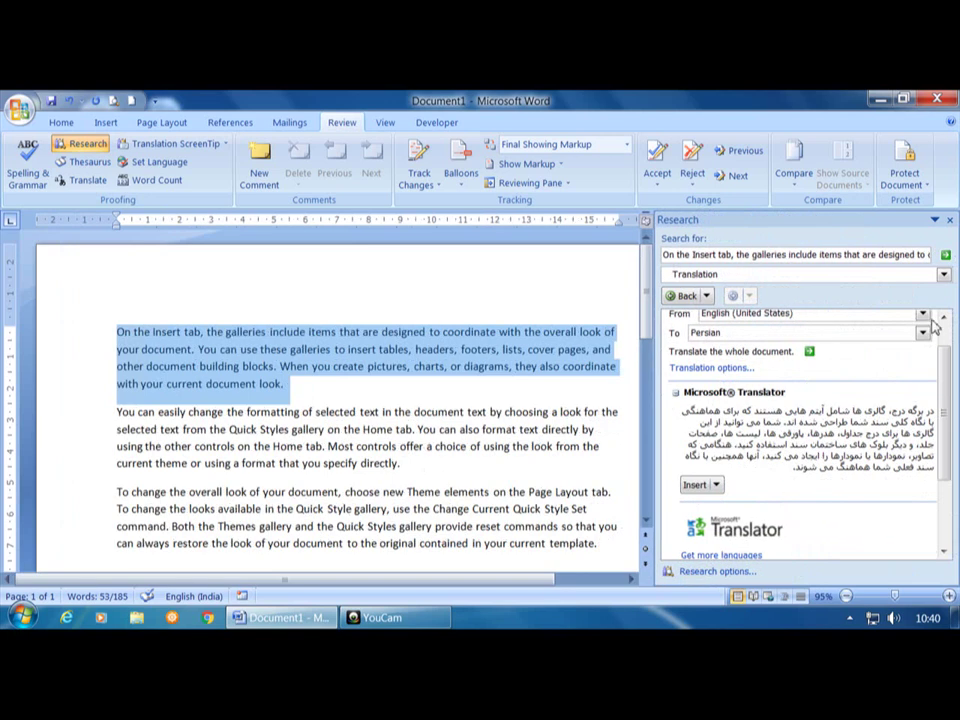
pyautogui.moveTo(945, 368); pyautogui.dragTo(941, 352)
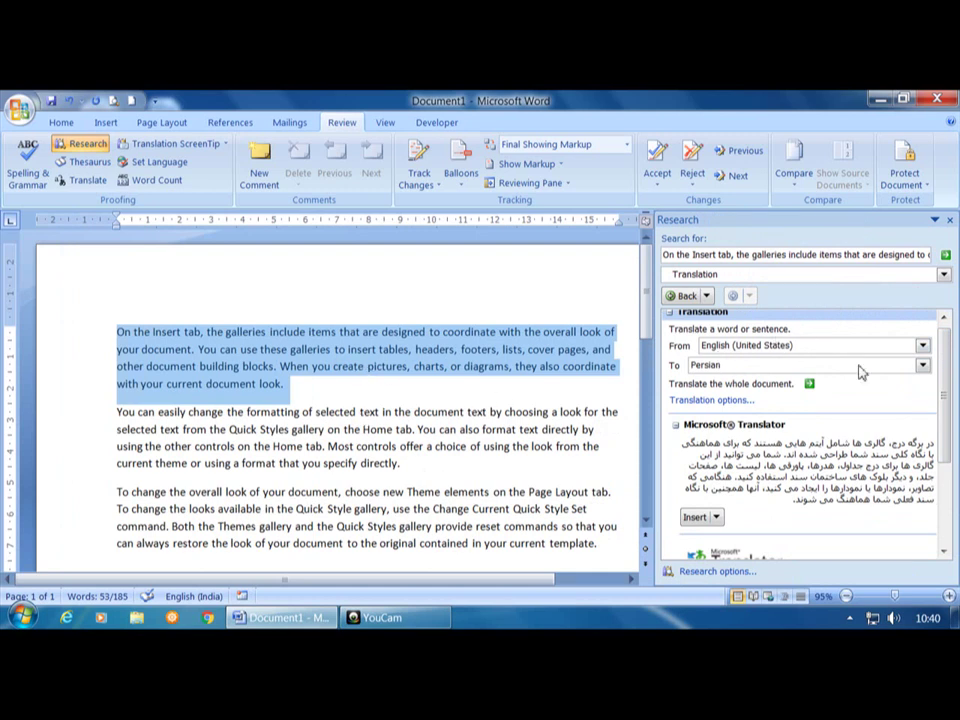
# Step: Translate the first paragraph into Tamil (India) and into Hindi (India), and narrow the Research pane again
pyautogui.click(921, 367)
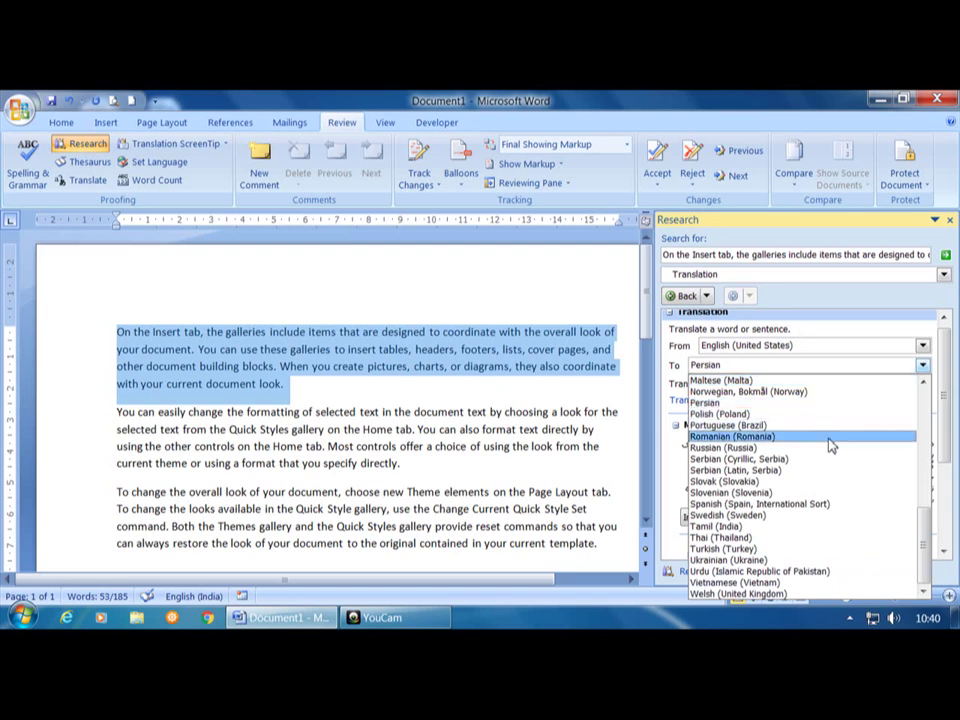
pyautogui.click(813, 530)
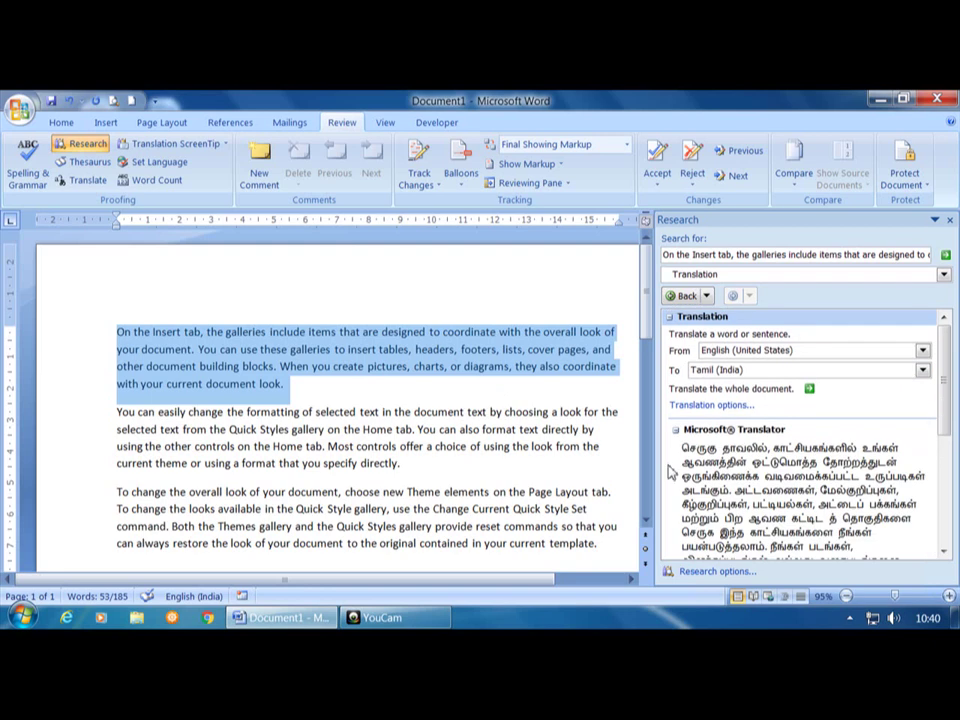
pyautogui.click(922, 370)
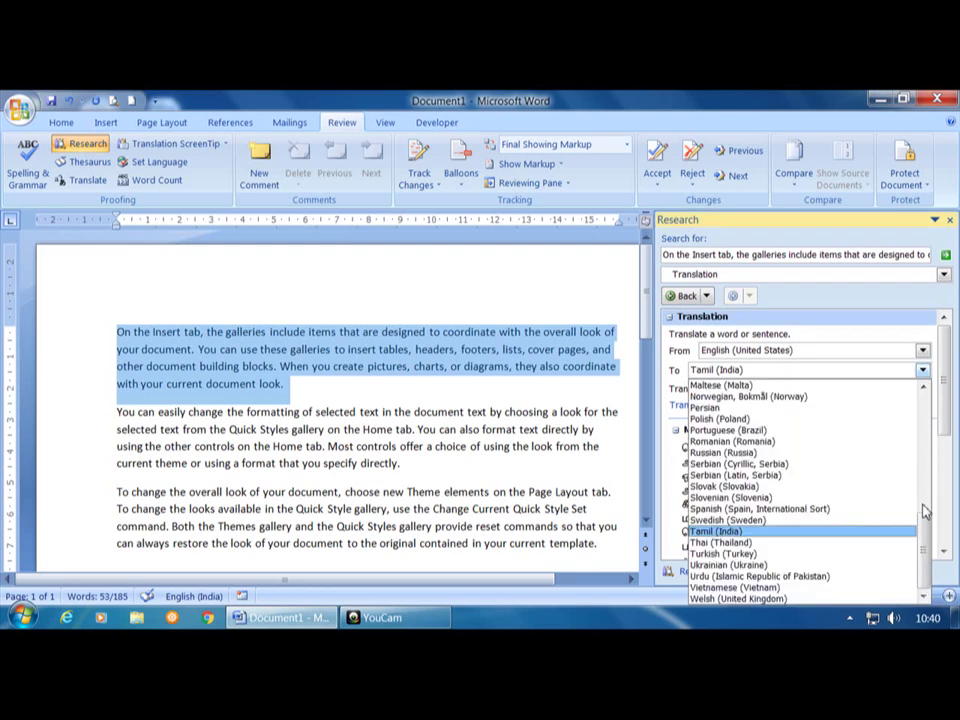
pyautogui.moveTo(925, 531); pyautogui.dragTo(920, 482)
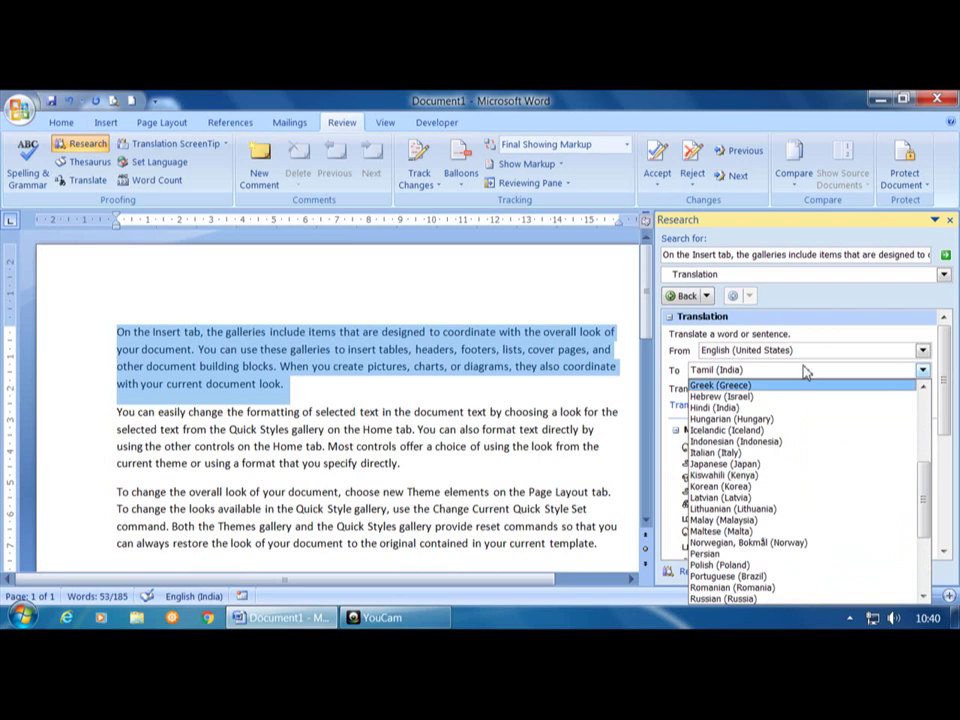
pyautogui.click(793, 408)
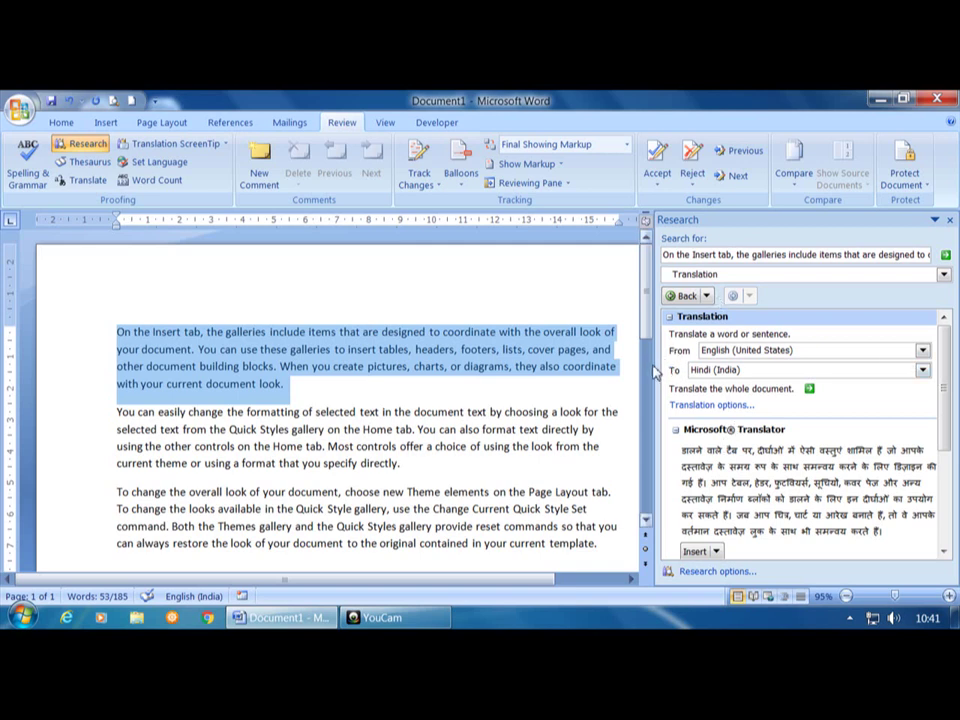
pyautogui.moveTo(655, 371); pyautogui.dragTo(803, 371)
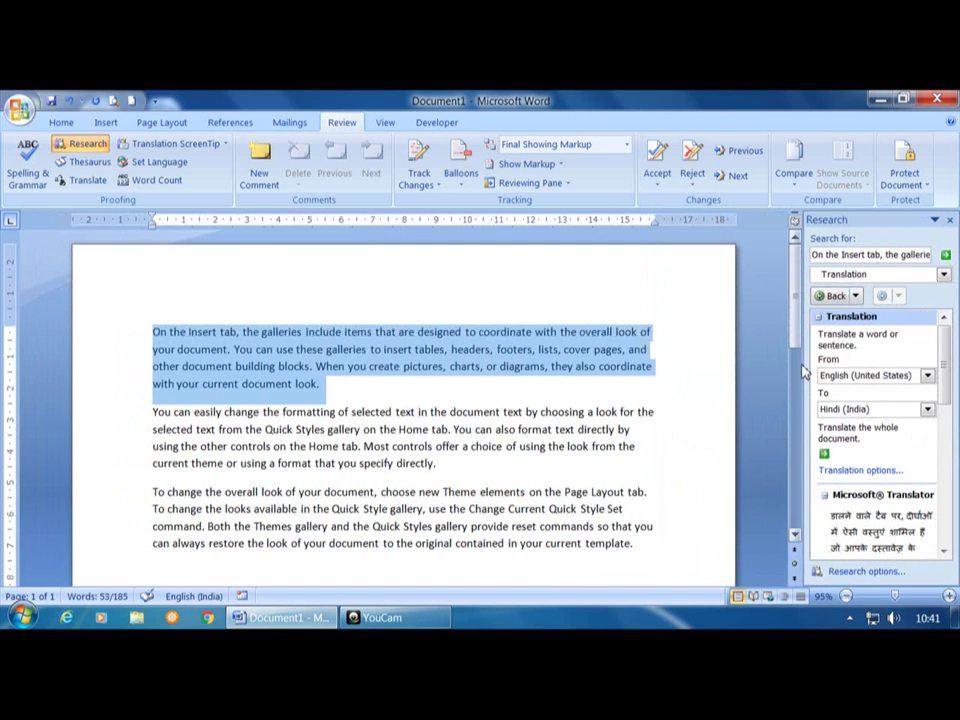
# Step: Examine the Translation ScreenTip languages and the proofing languages available for the selected first paragraph, leaving both settings as they are
pyautogui.click(200, 146)
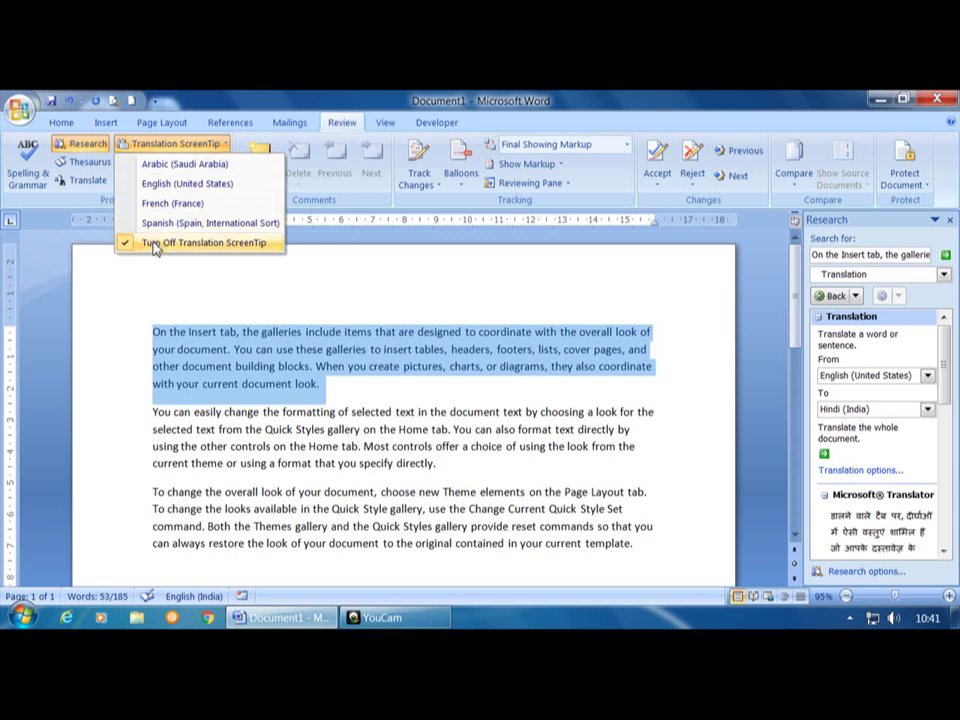
pyautogui.click(140, 280)
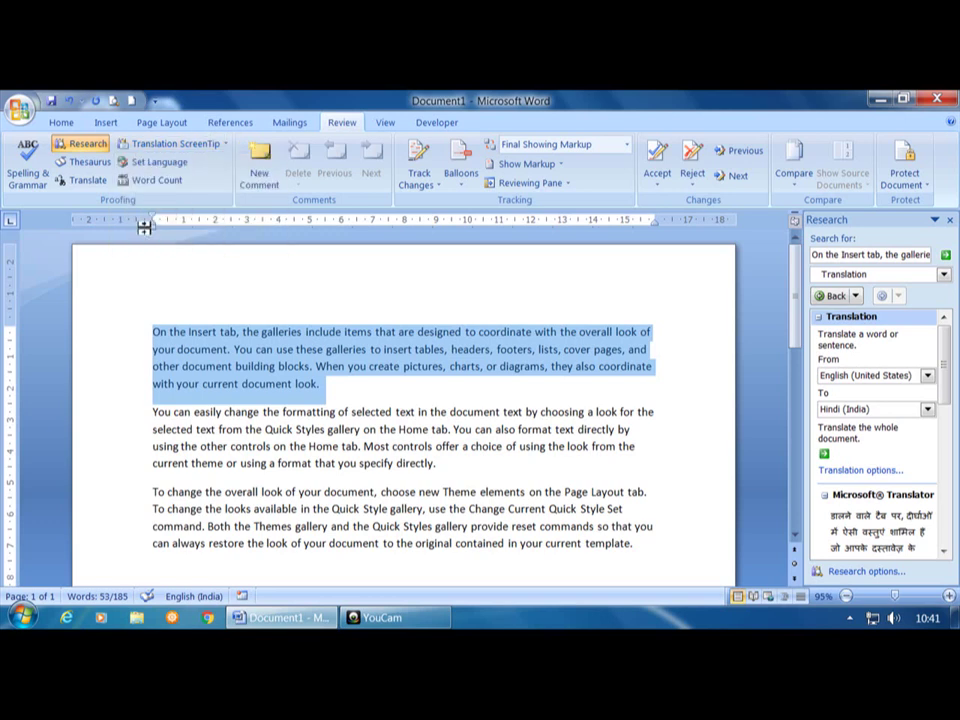
pyautogui.click(163, 166)
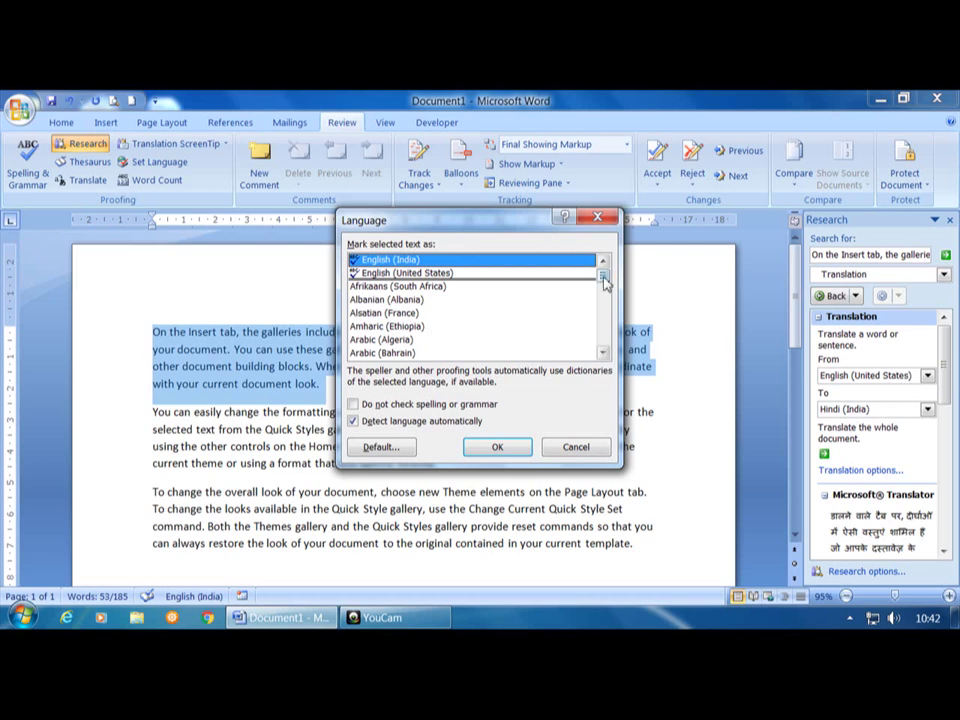
pyautogui.moveTo(604, 283); pyautogui.dragTo(607, 318)
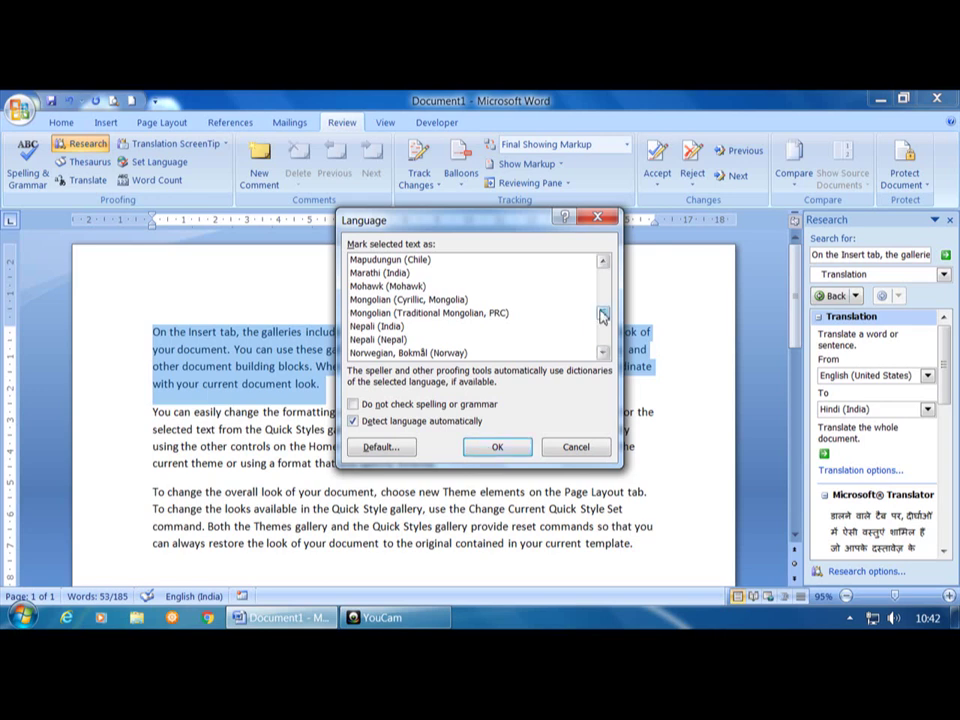
pyautogui.moveTo(601, 316); pyautogui.dragTo(606, 274)
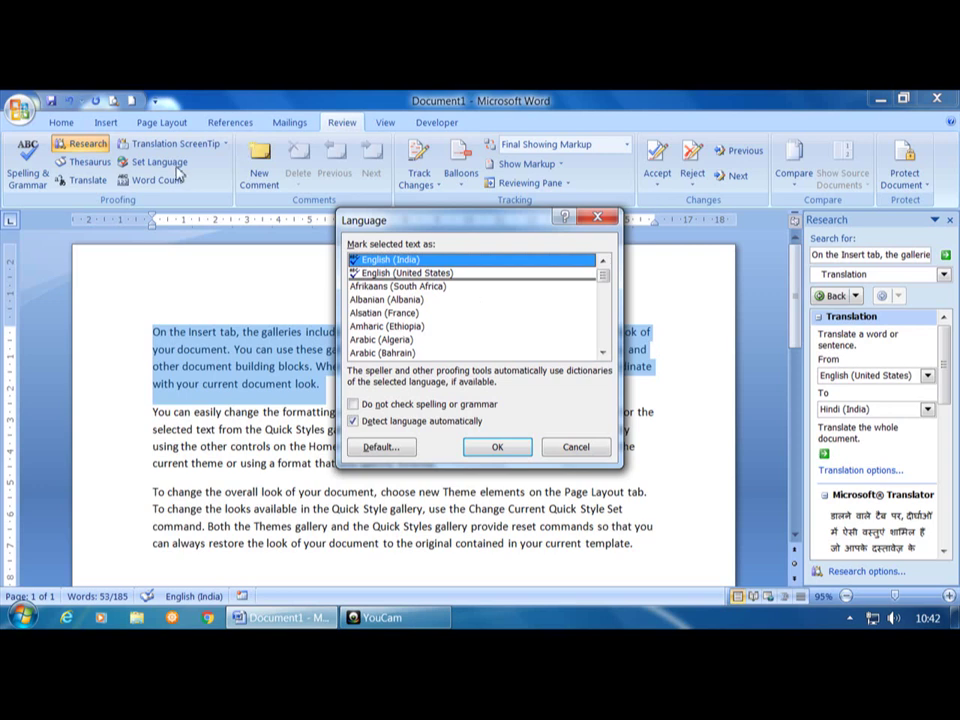
pyautogui.click(568, 446)
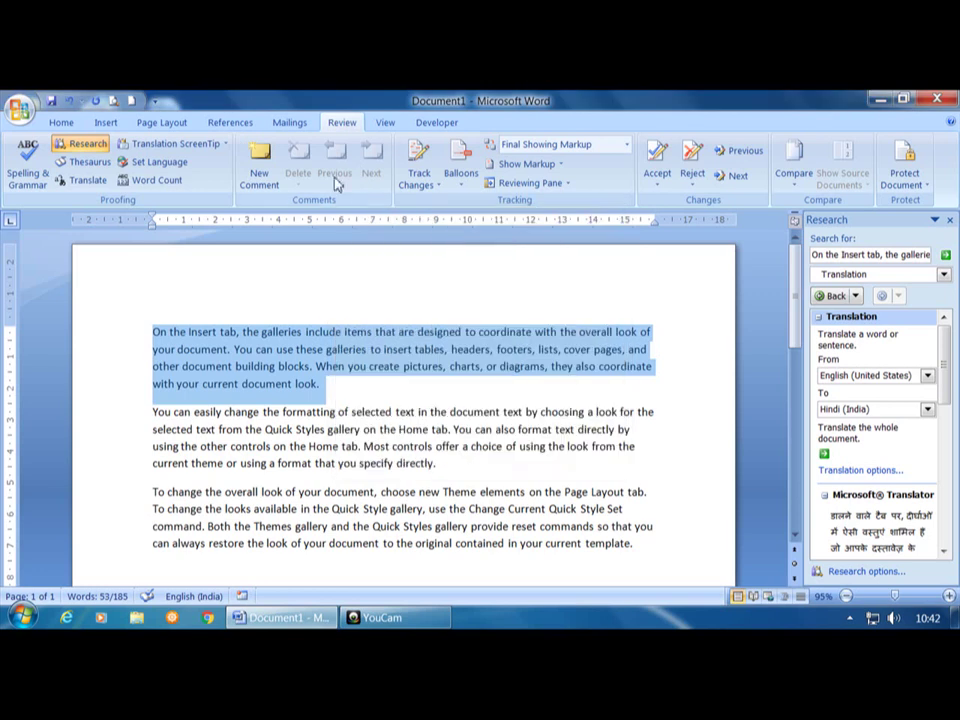
# Step: View the word count statistics for the first paragraph and for all three paragraphs together
pyautogui.click(178, 182)
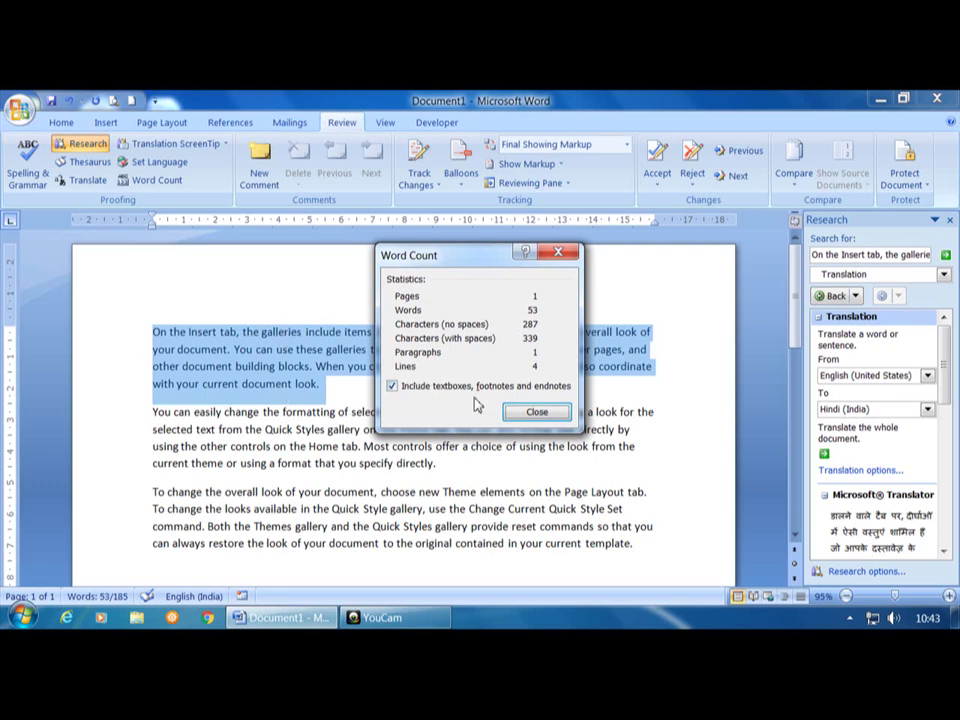
pyautogui.click(535, 412)
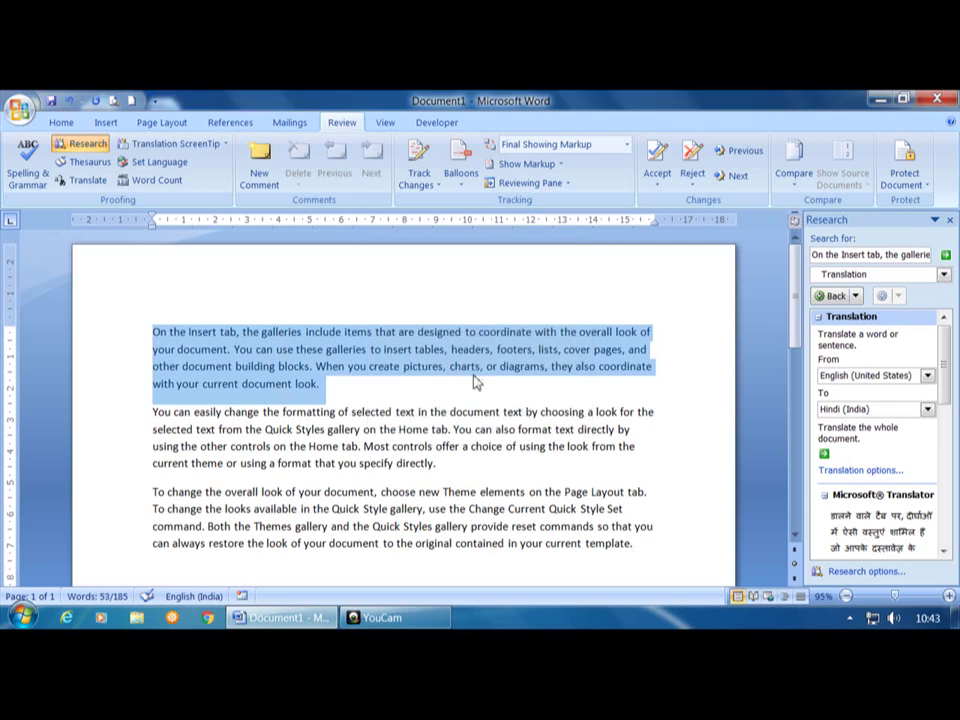
pyautogui.click(100, 349)
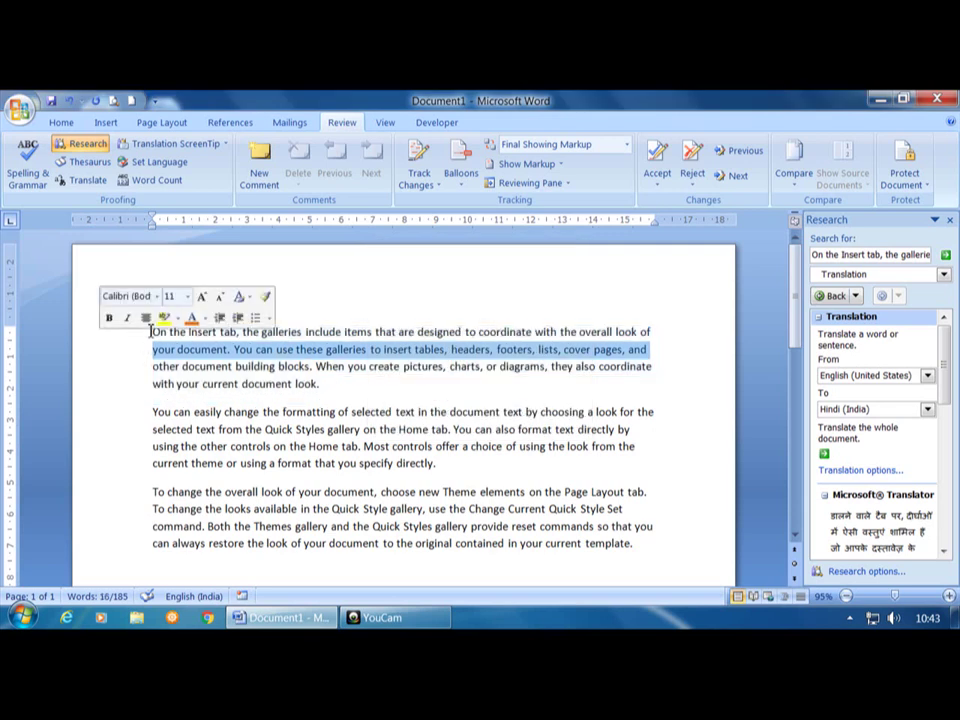
pyautogui.moveTo(151, 331); pyautogui.dragTo(193, 553)
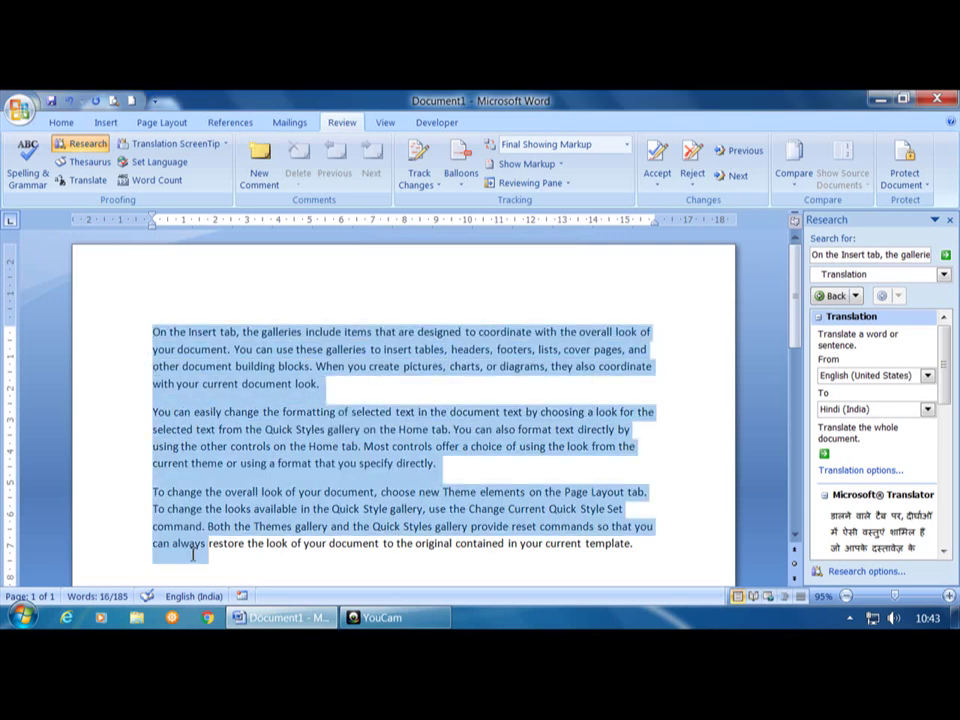
pyautogui.moveTo(681, 574); pyautogui.dragTo(348, 332)
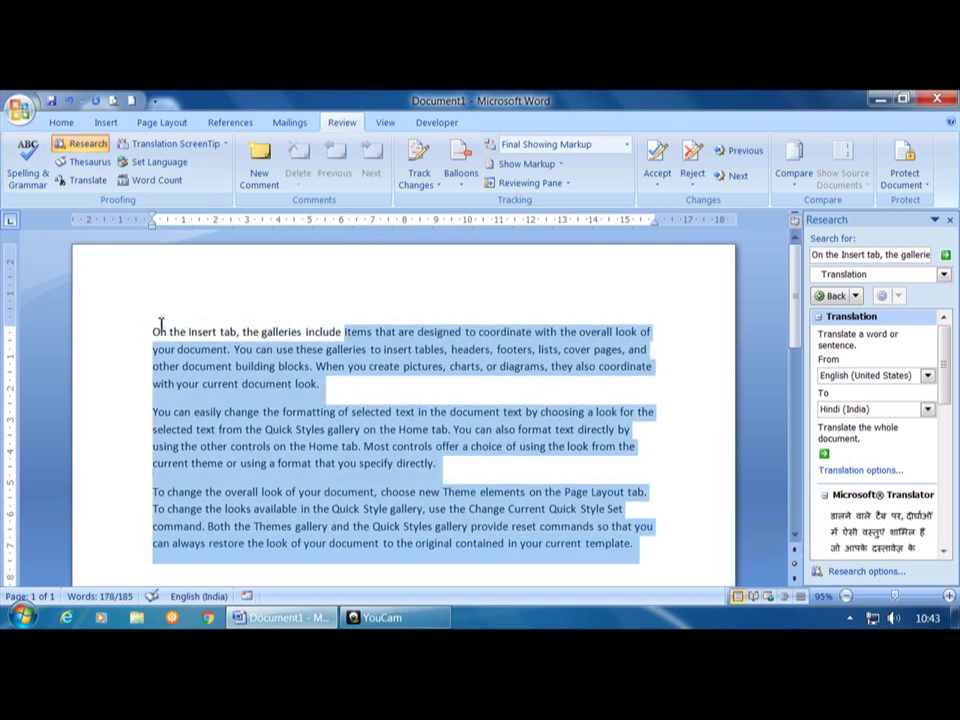
pyautogui.moveTo(154, 331); pyautogui.dragTo(681, 549)
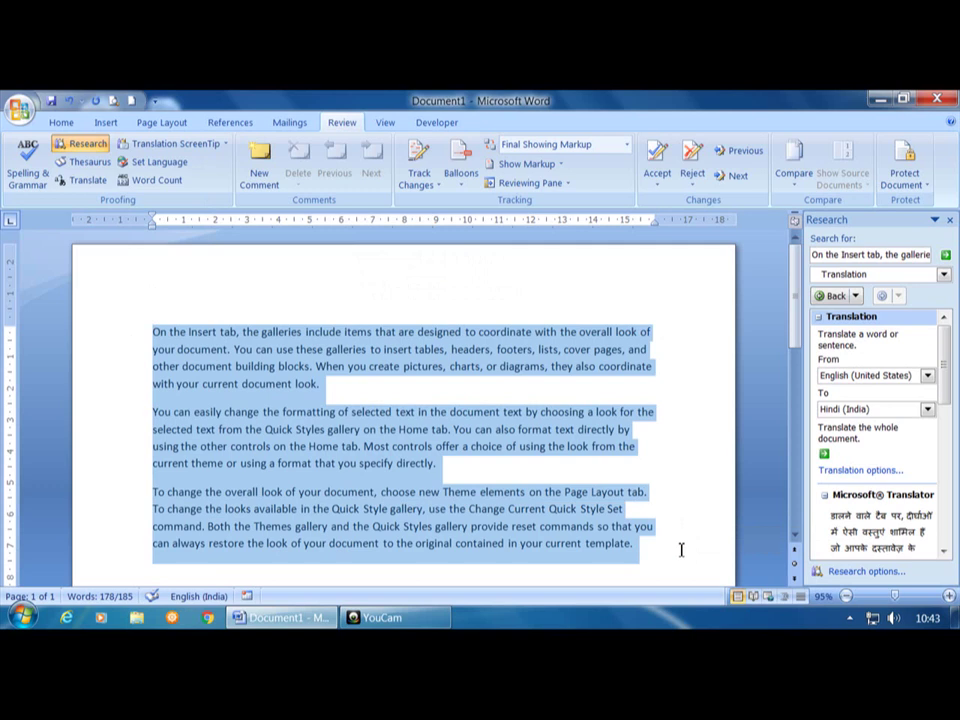
pyautogui.click(150, 180)
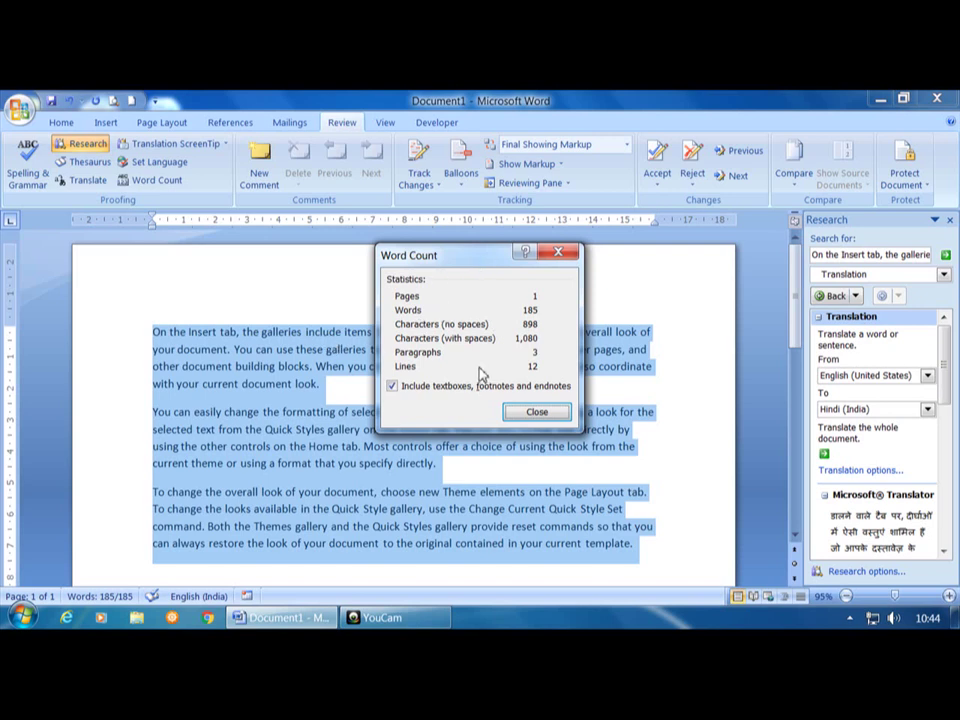
pyautogui.click(533, 411)
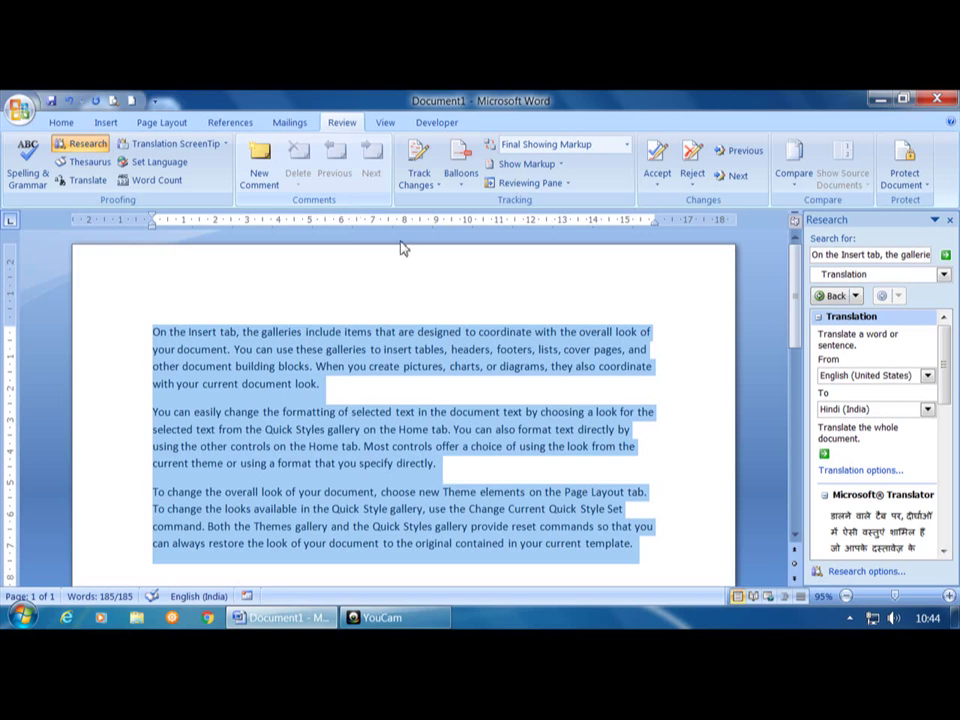
pyautogui.click(456, 505)
pyautogui.click(383, 617)
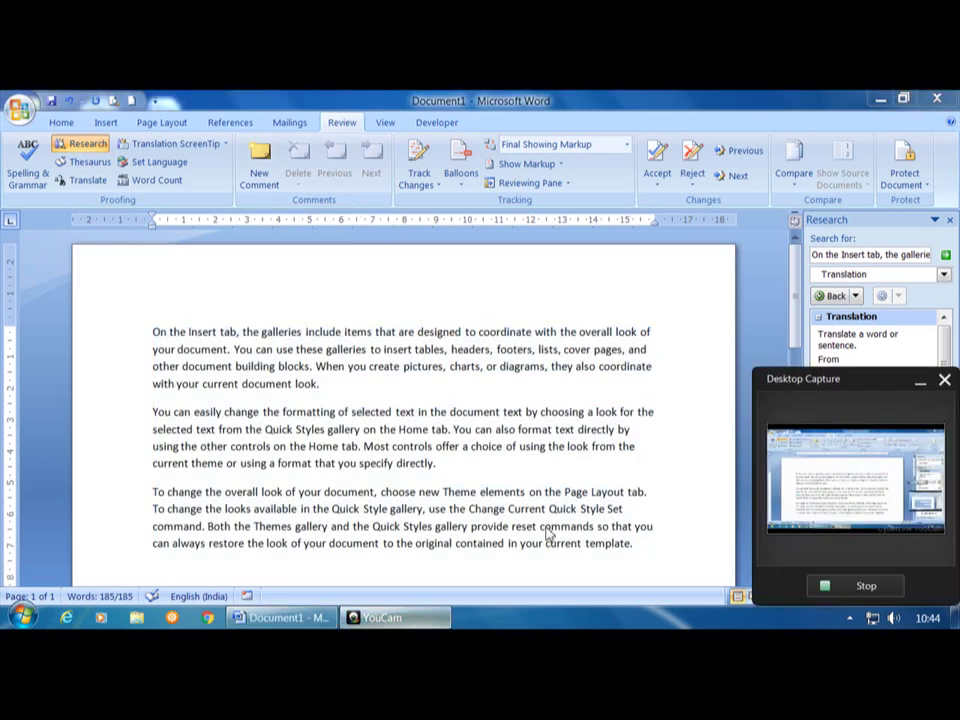